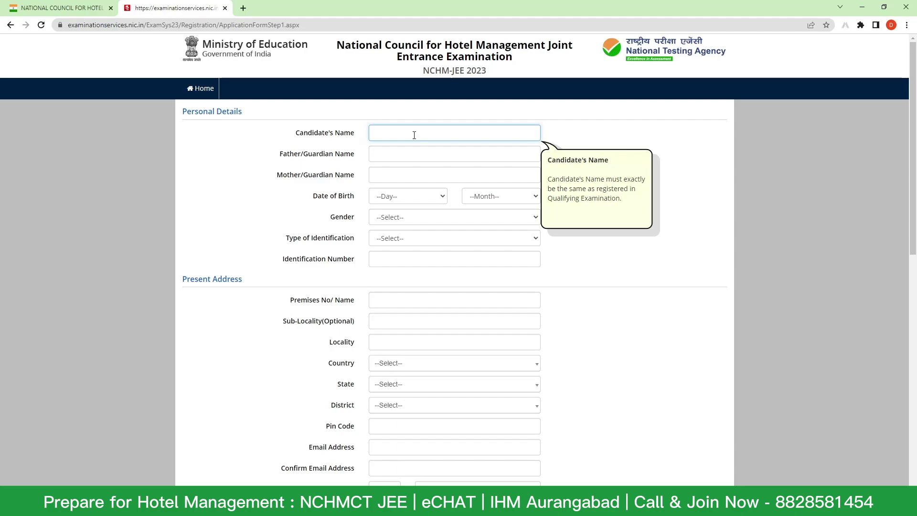
- Fill in the candidate's name and the father/guardian and mother/guardian names
type("Sidd")
left_click(409, 155)
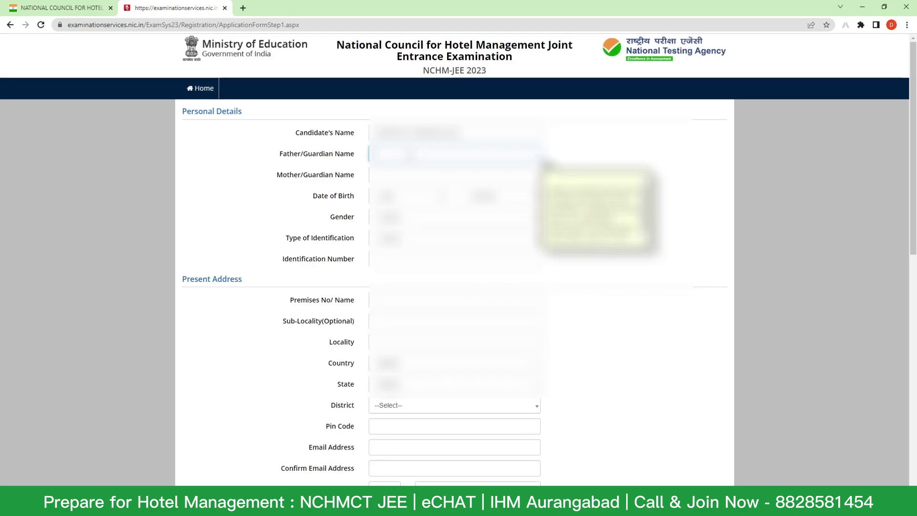
type("Ramesh")
left_click(382, 175)
type("Sunita")
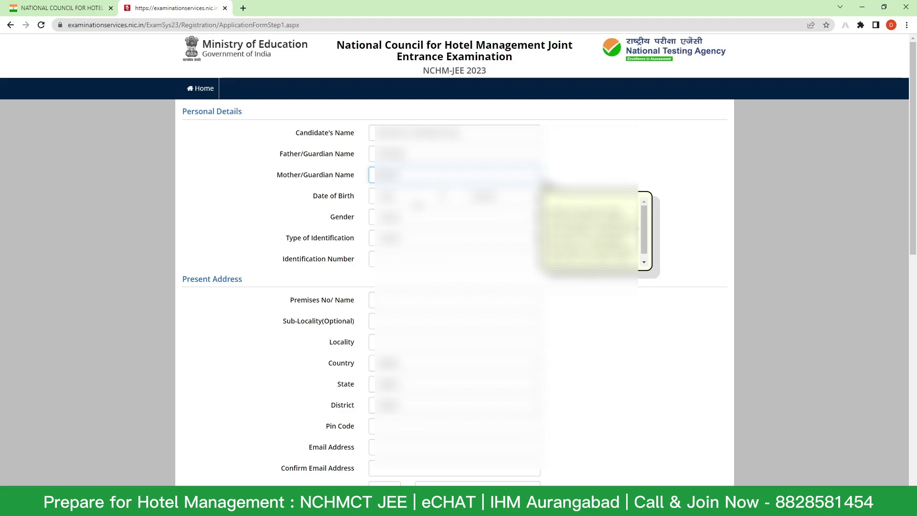
left_click(406, 196)
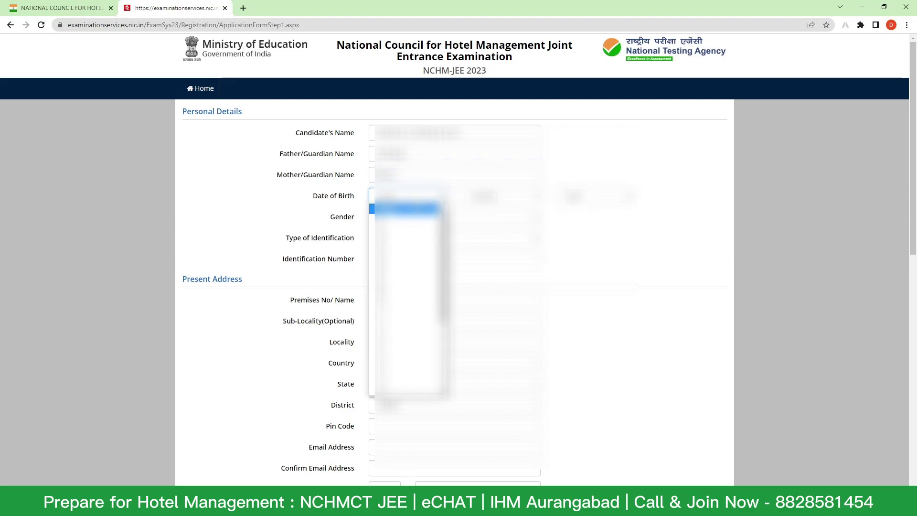
left_click(406, 390)
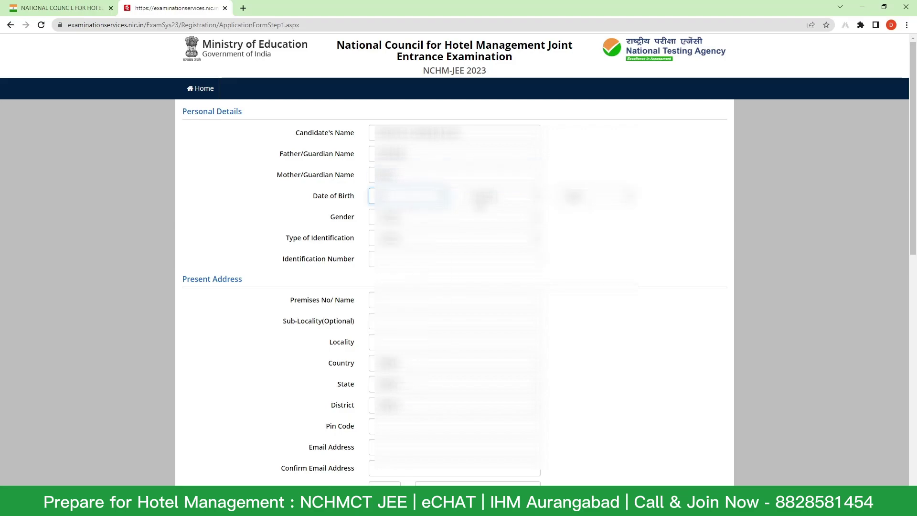
left_click(499, 196)
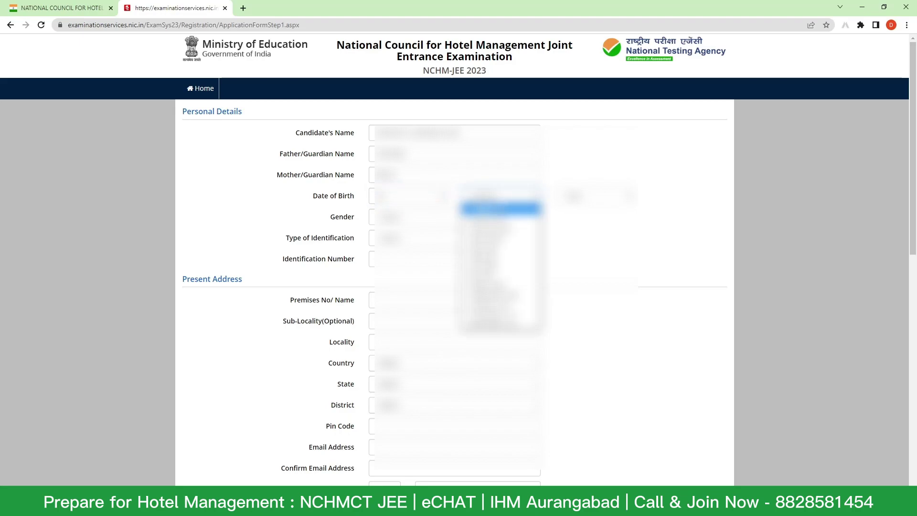
left_click(499, 285)
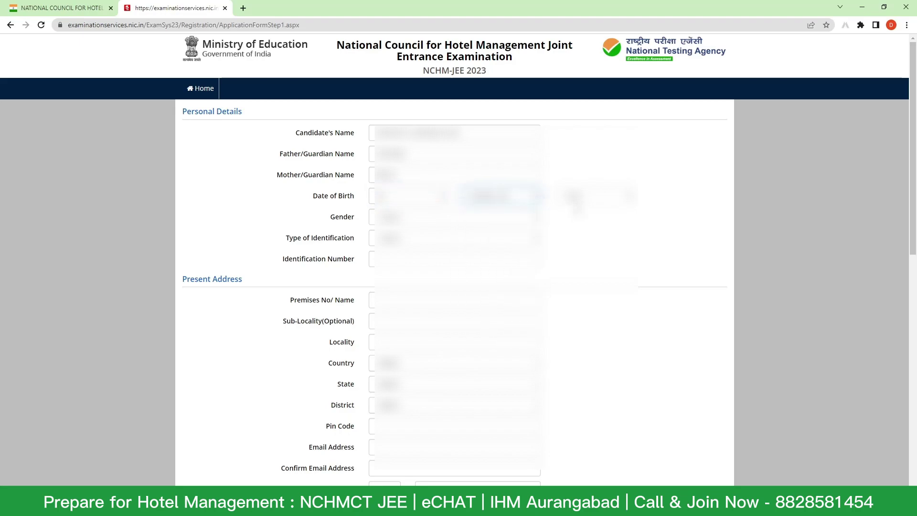
left_click(592, 196)
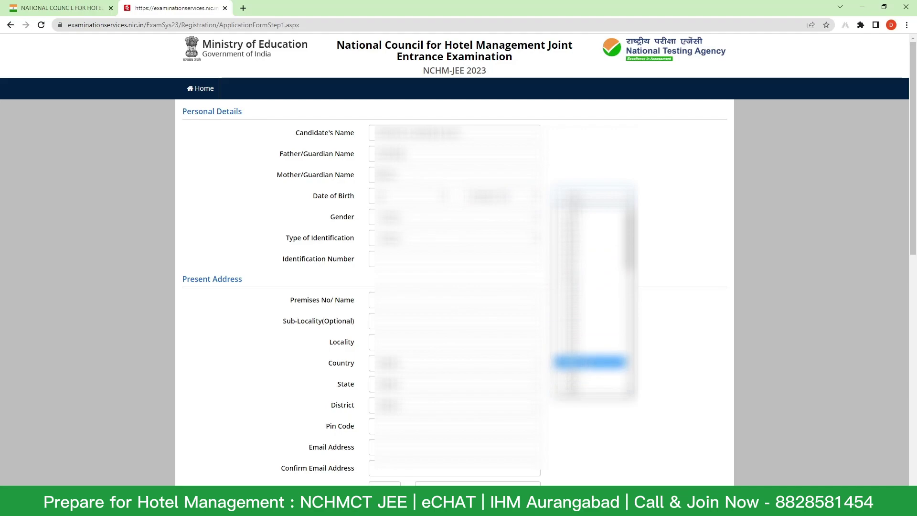
left_click(590, 304)
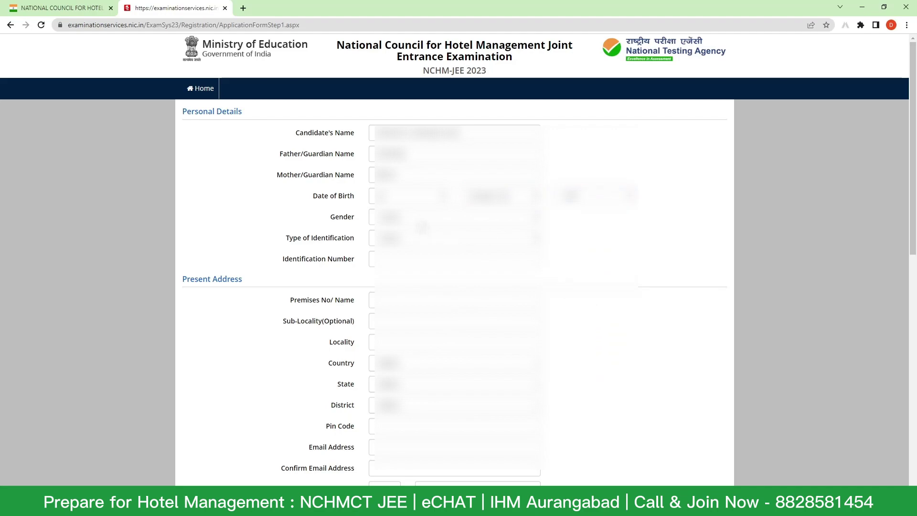
left_click(420, 217)
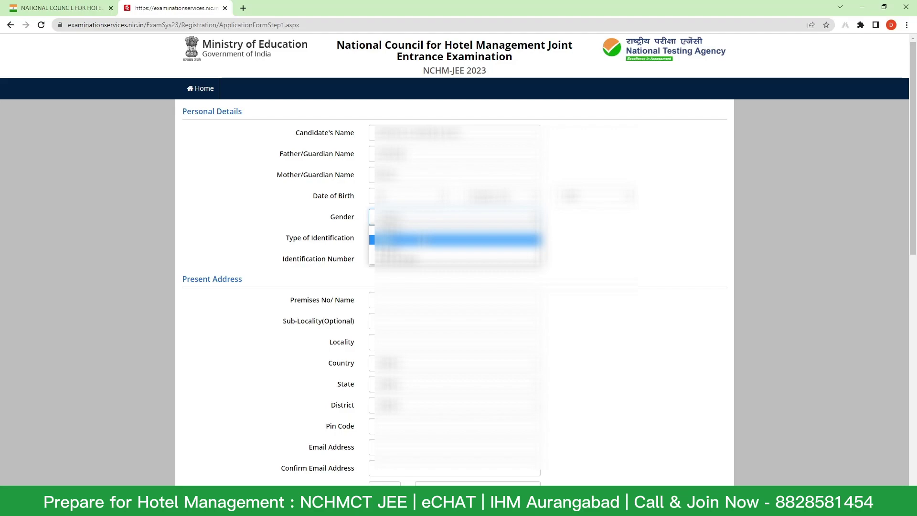
left_click(420, 240)
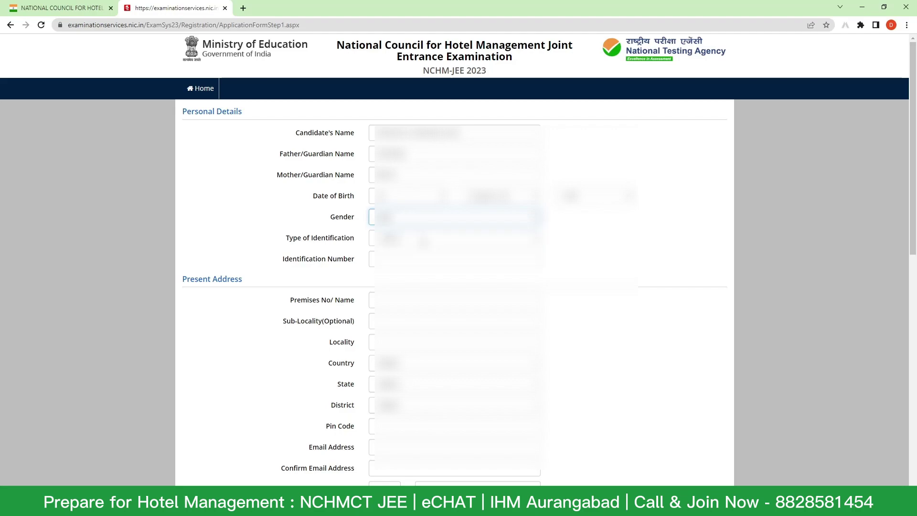
- Choose 'Any Other Valid Govt Identity with photograph' as ID type and enter its number
left_click(420, 239)
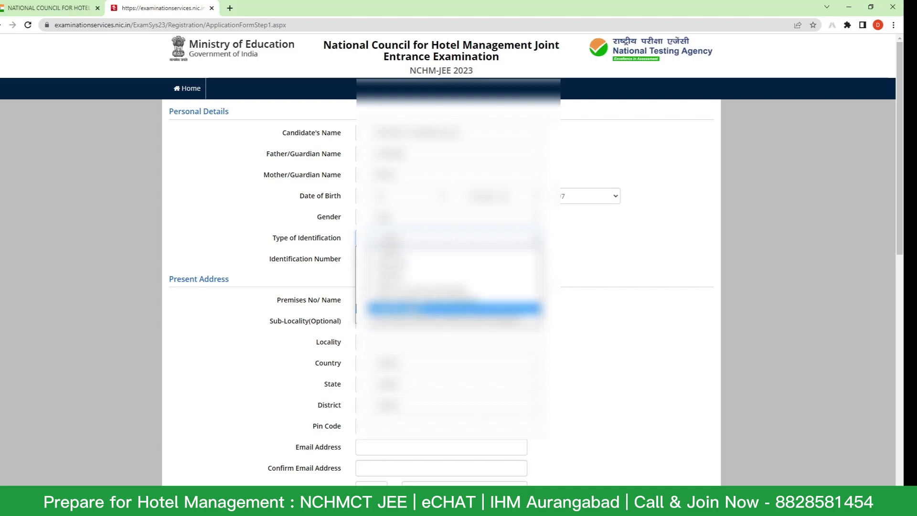
left_click(454, 280)
scroll(454, 280, "down", 1)
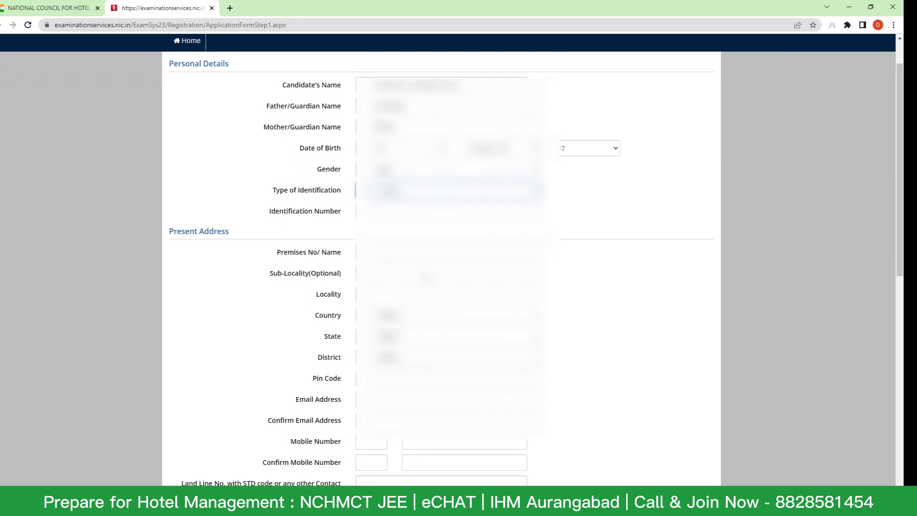
left_click(449, 190)
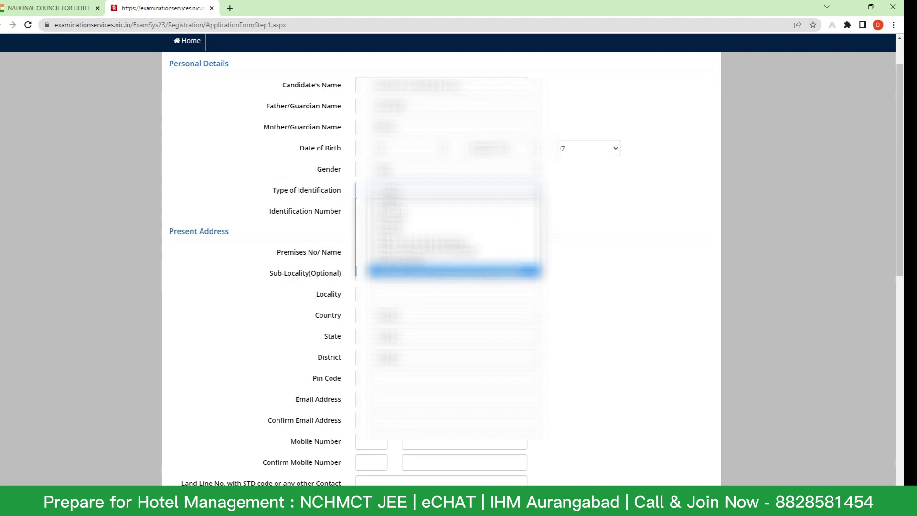
left_click(454, 271)
left_click(442, 211)
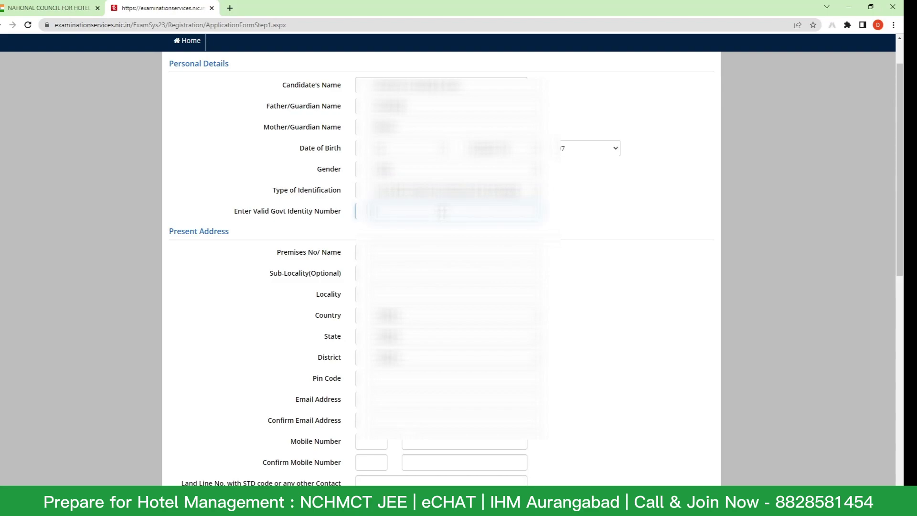
type("1")
scroll(396, 210, "down", 2)
left_click(389, 161)
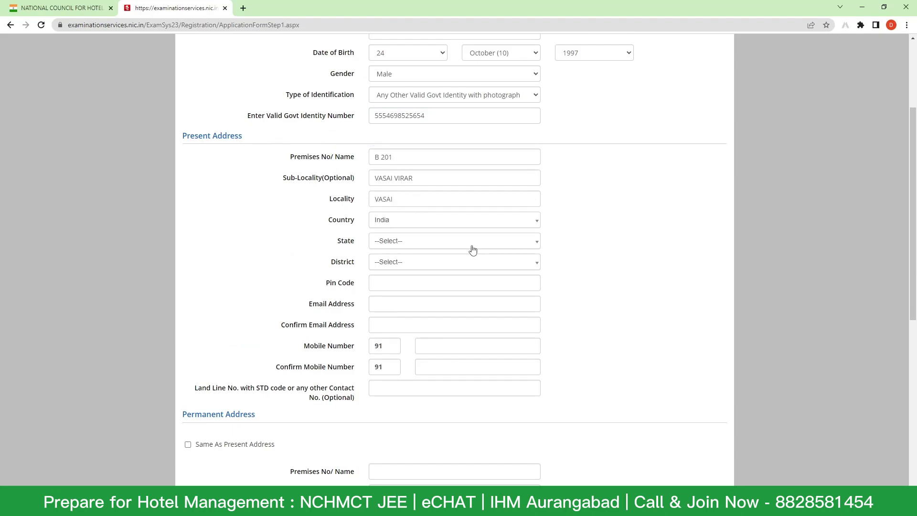
- Select MAHARASHTRA as the state and PALGHAR as the district of the present address
left_click(472, 248)
type("MA")
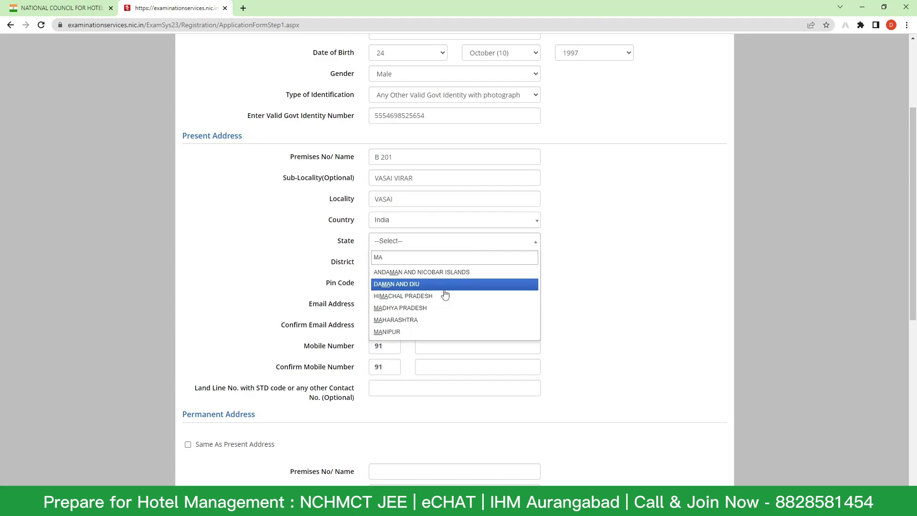
left_click(434, 311)
left_click(419, 271)
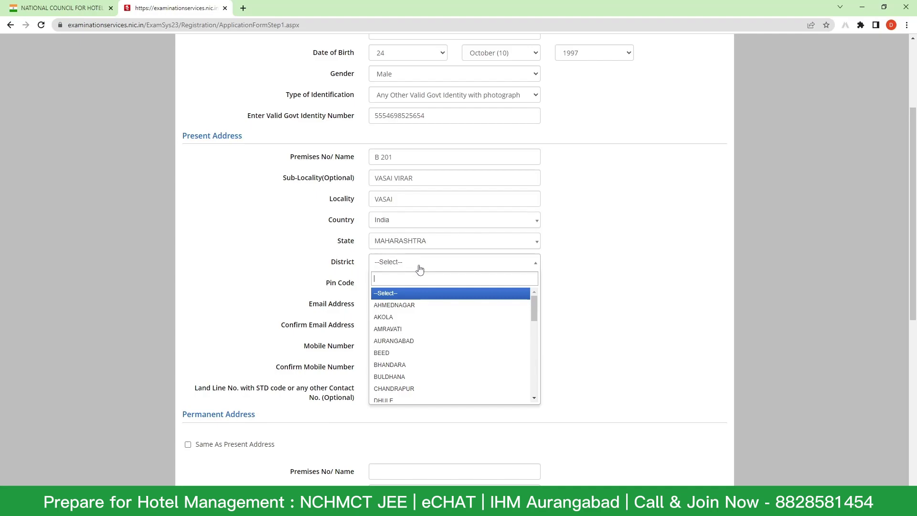
type("MU")
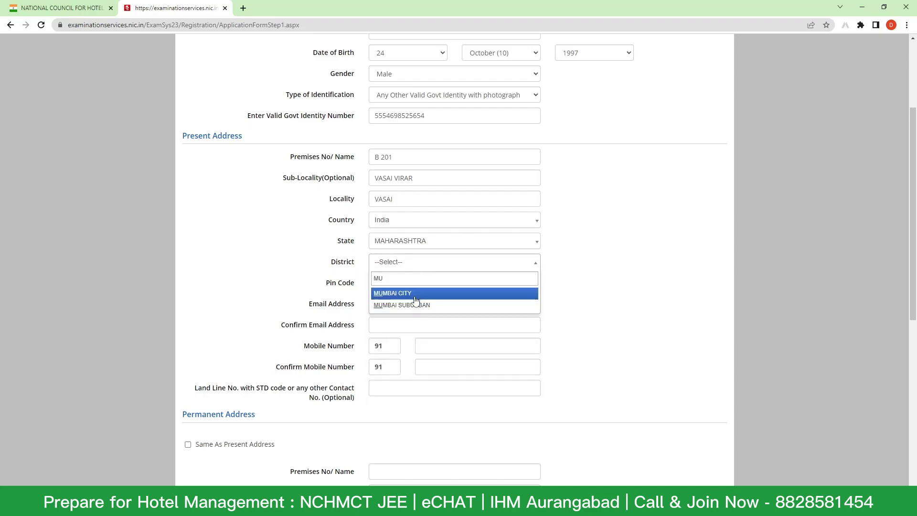
left_click(414, 270)
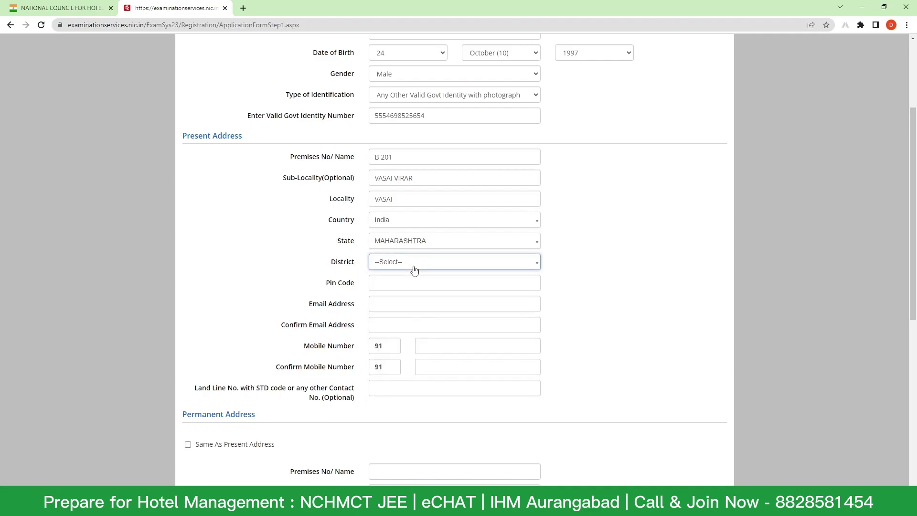
left_click(414, 270)
type("PA")
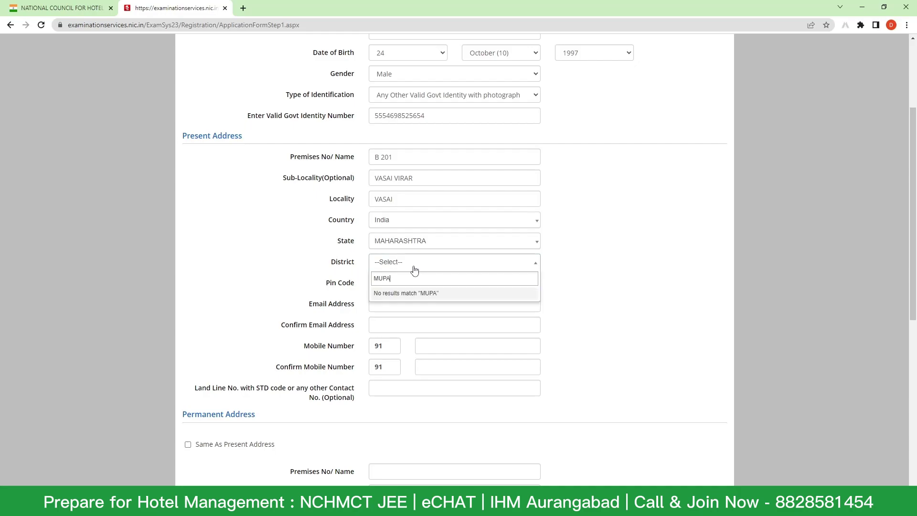
key("BackSpace")
key("BackSpace")
key("BackSpace")
key("BackSpace")
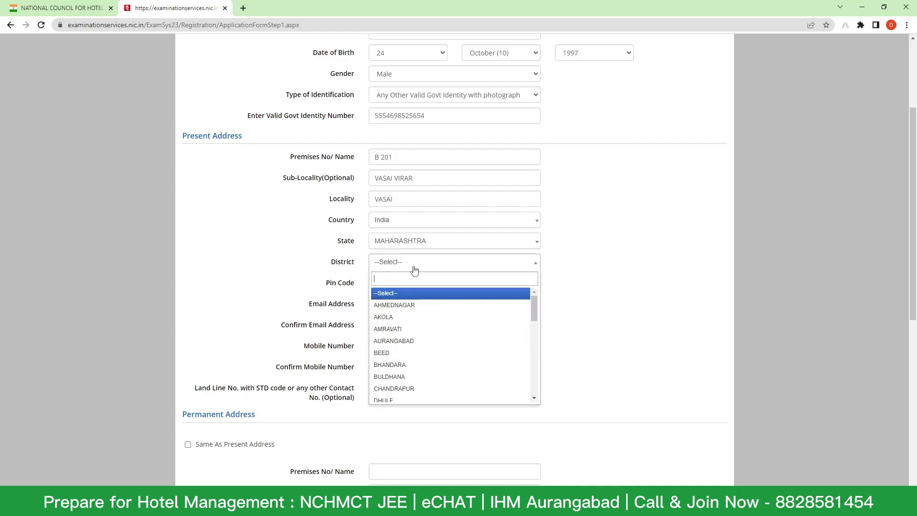
type("PAL")
left_click(424, 294)
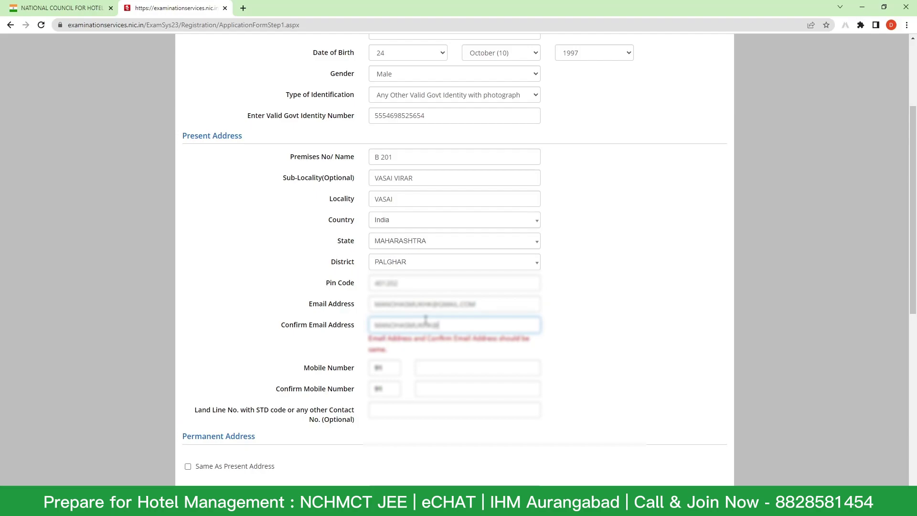
- Enter the e-mail address and the mobile number
type("GMAIL.COM")
left_click(450, 370)
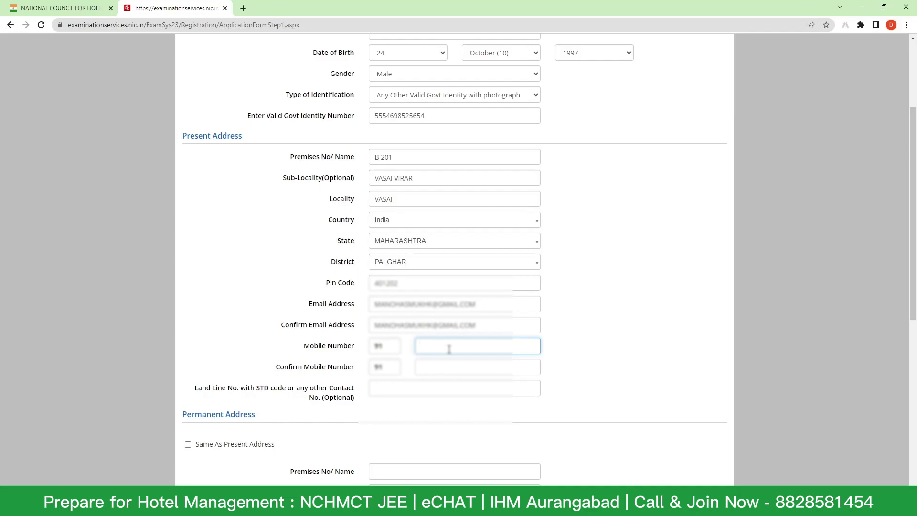
type("9")
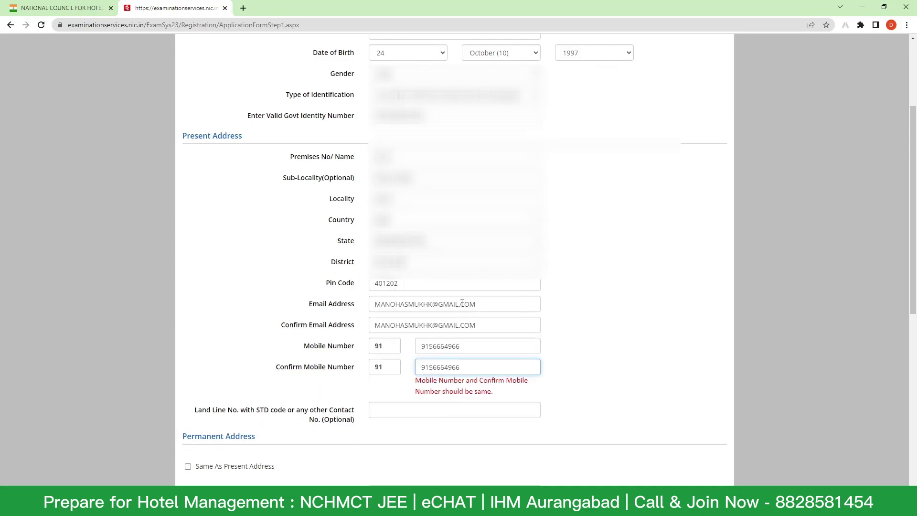
left_click(436, 407)
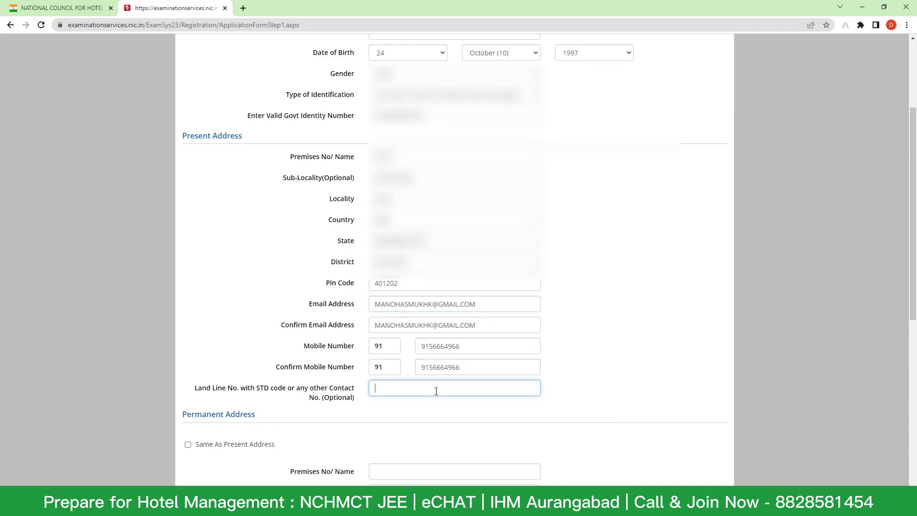
- Tick 'Same As Present Address' for the permanent address
scroll(500, 348, "down", 1)
scroll(501, 348, "down", 2)
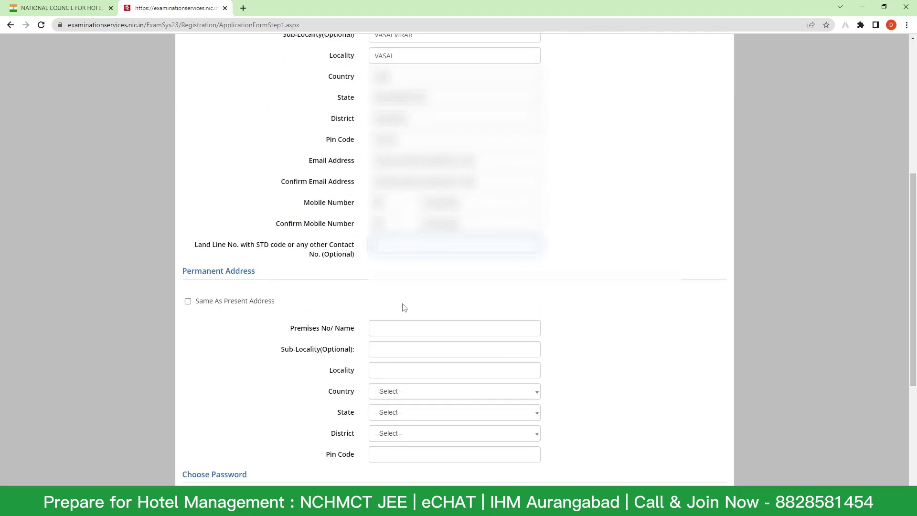
scroll(391, 296, "up", 2)
scroll(379, 278, "down", 4)
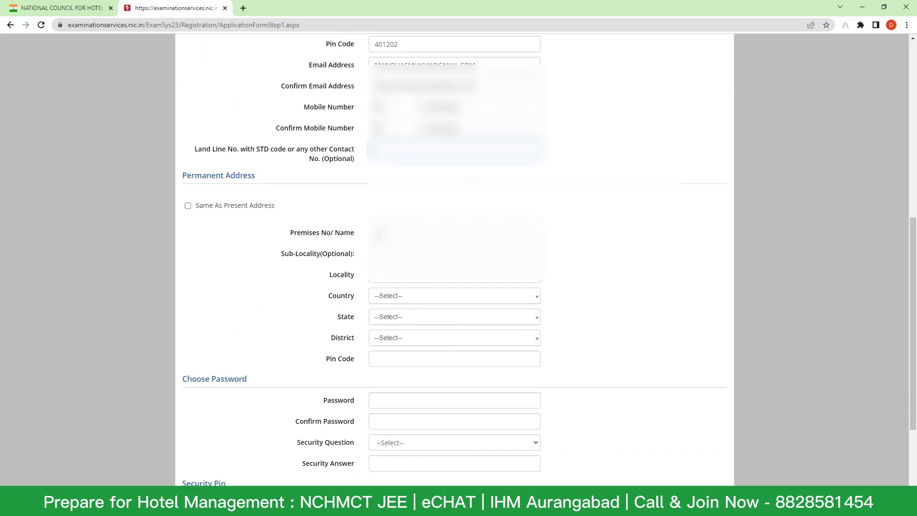
scroll(379, 278, "up", 4)
scroll(327, 273, "down", 1)
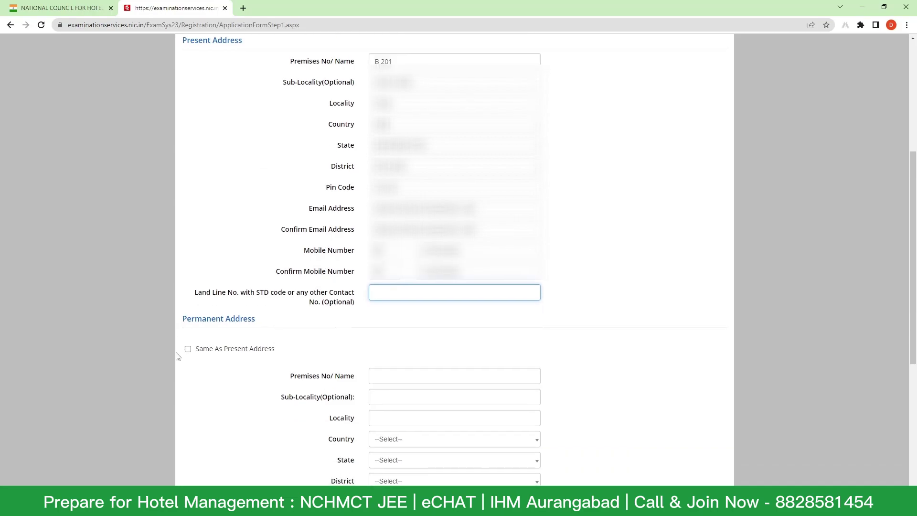
left_click(193, 352)
left_click(188, 349)
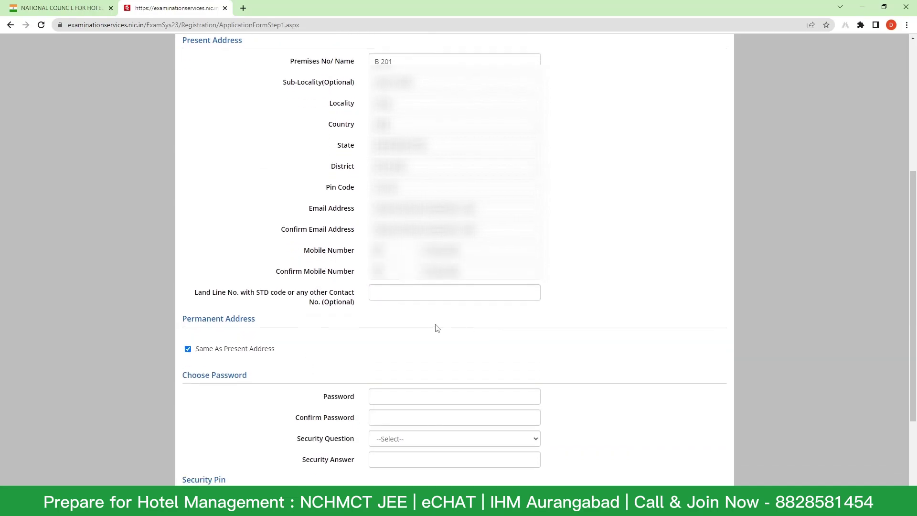
- Go down to the Password field and begin entering the account password
scroll(432, 328, "up", 4)
scroll(389, 279, "down", 2)
scroll(389, 279, "down", 2)
scroll(468, 325, "down", 5)
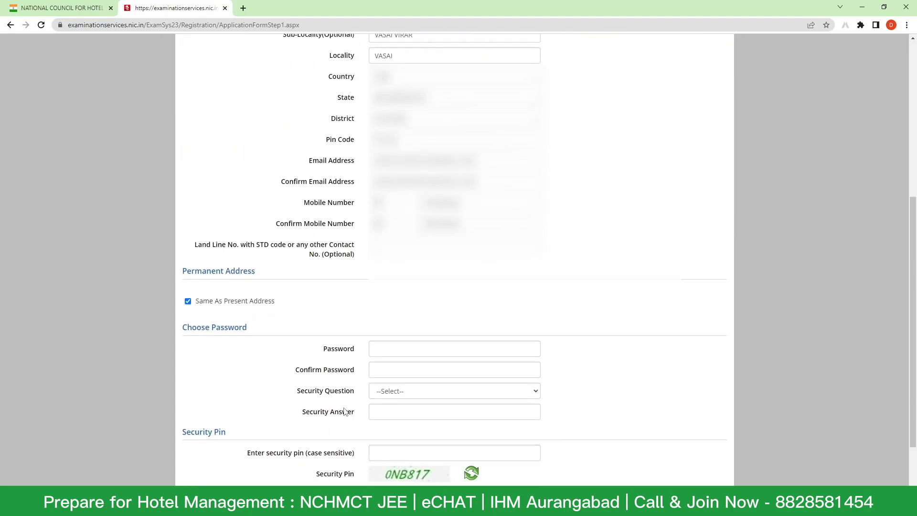
left_click(448, 271)
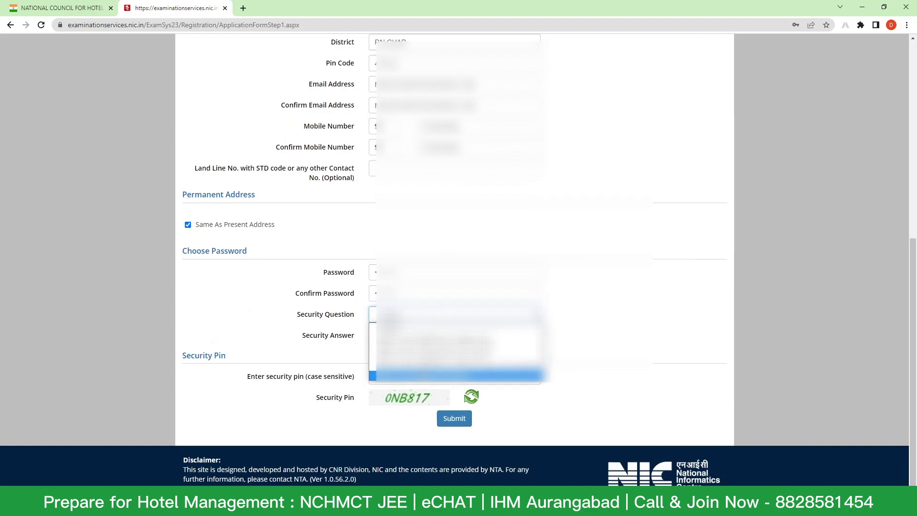
- Choose a security question and fill in its answer
left_click(420, 376)
left_click(428, 335)
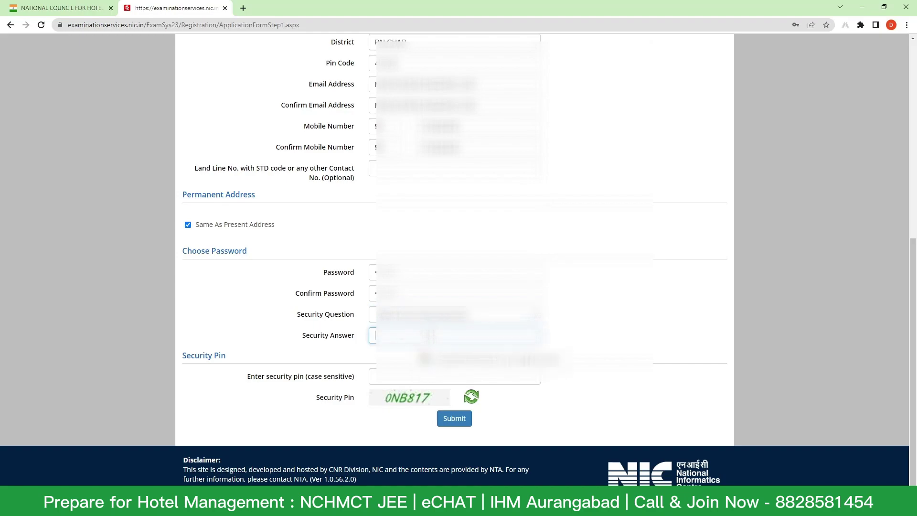
key("Tab")
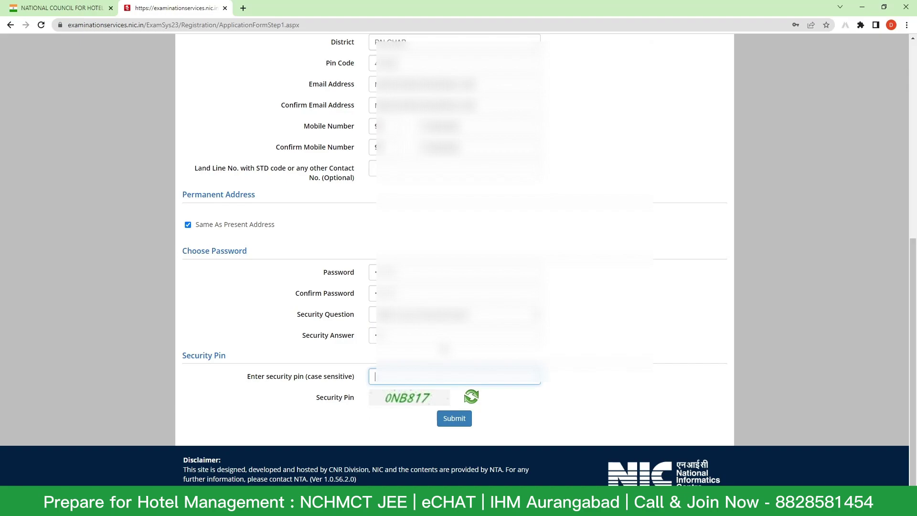
- Enter the captcha security pin and submit the registration details for review
type("0NB817")
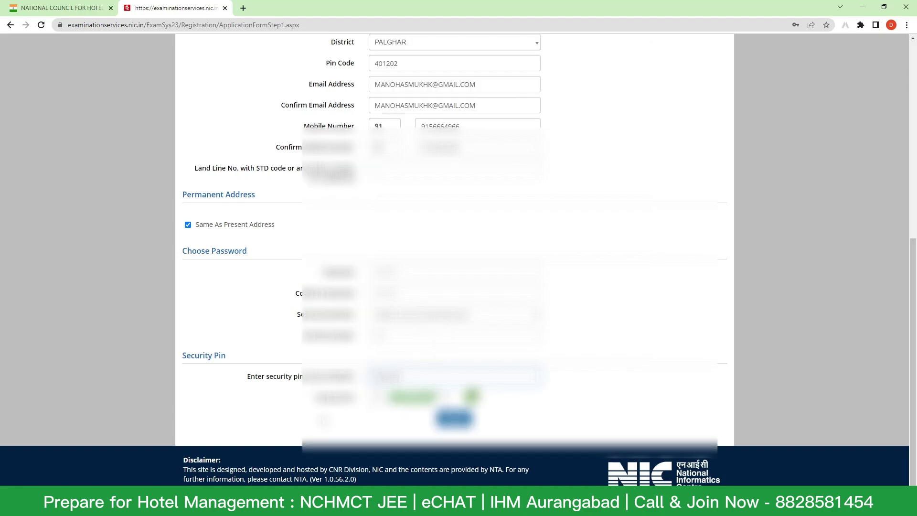
scroll(453, 258, "up", 10)
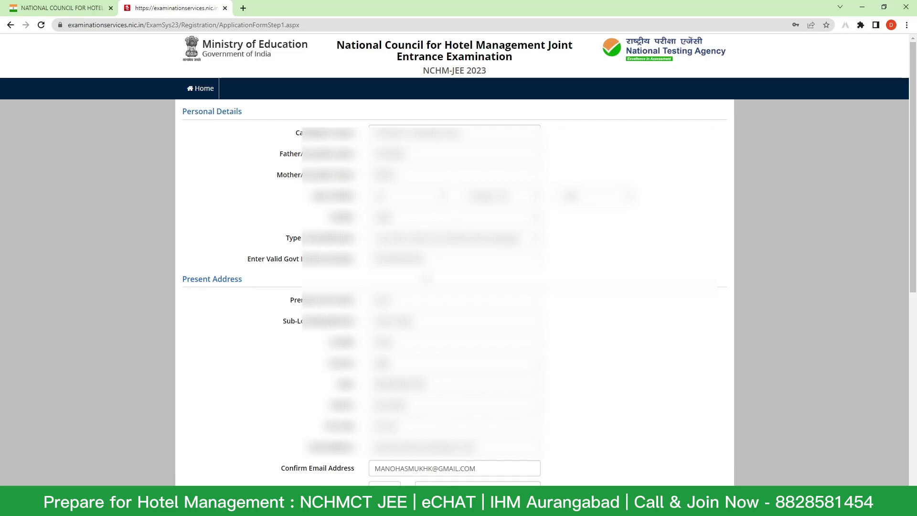
scroll(427, 279, "down", 3)
scroll(427, 279, "down", 3)
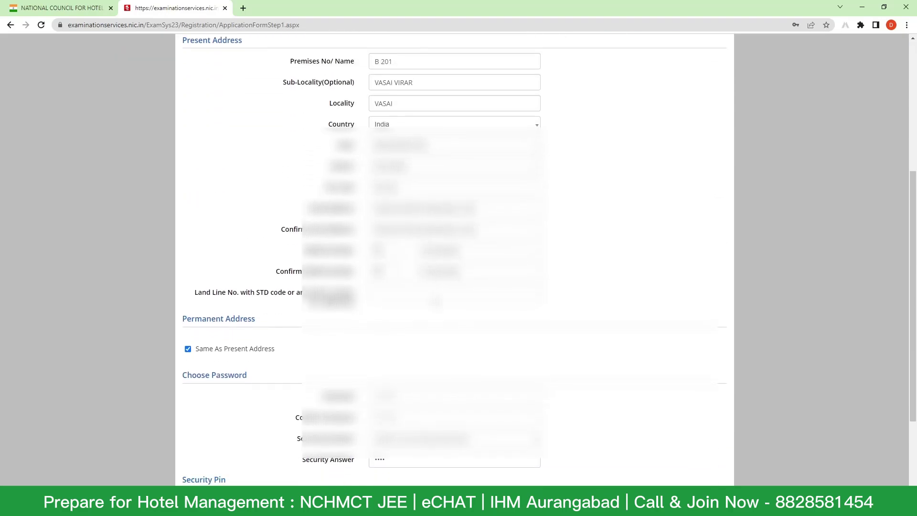
scroll(501, 377, "down", 1)
left_click(457, 448)
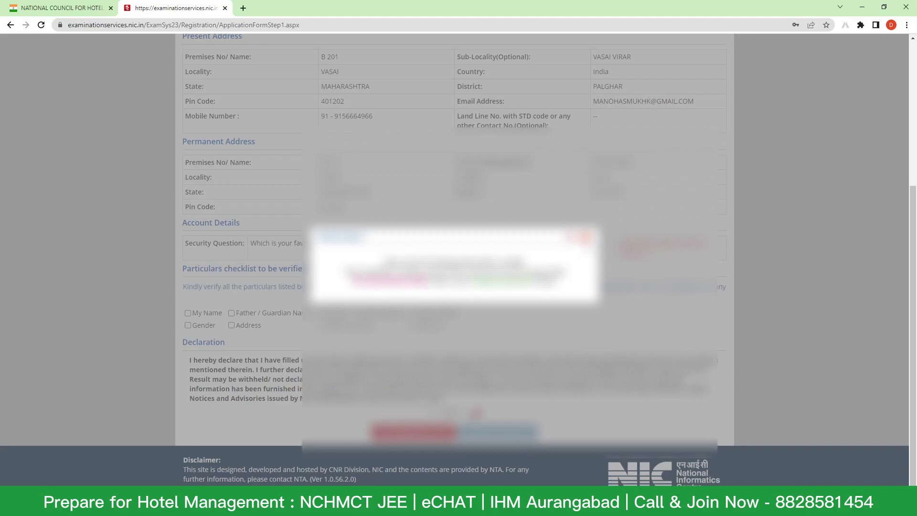
- Close the notice and scroll through the entered details on the Review Page
left_click(586, 237)
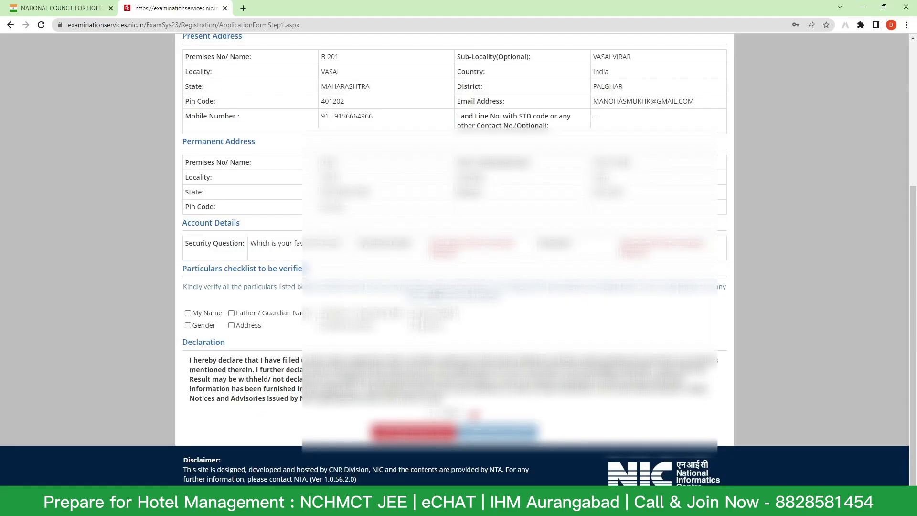
scroll(436, 293, "up", 3)
scroll(436, 292, "up", 2)
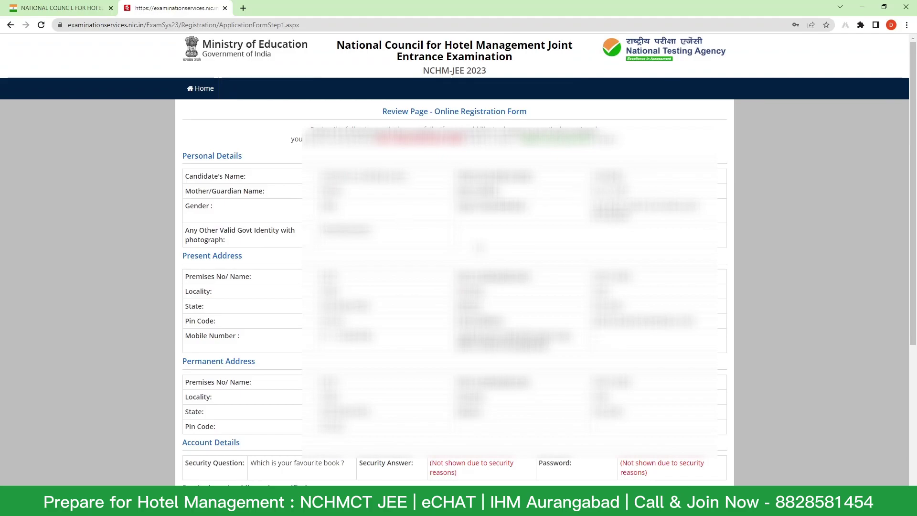
scroll(479, 247, "down", 1)
scroll(479, 247, "up", 1)
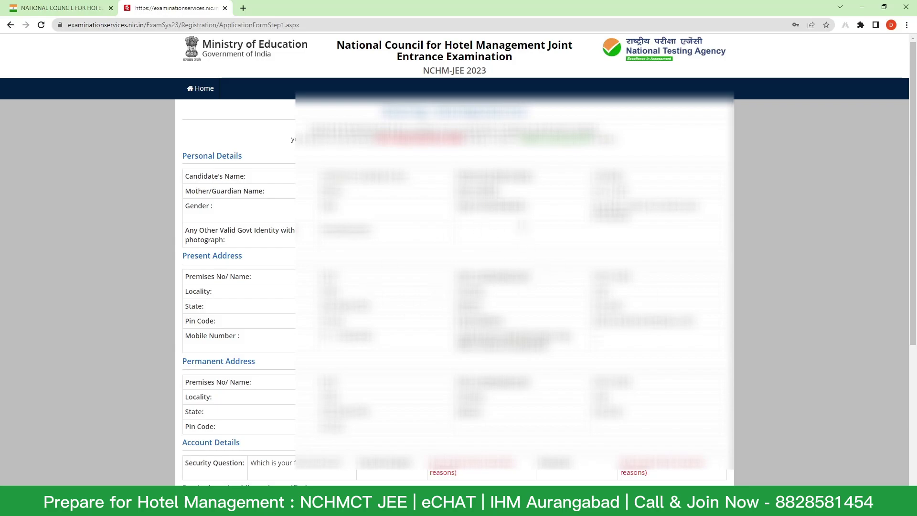
scroll(524, 229, "down", 3)
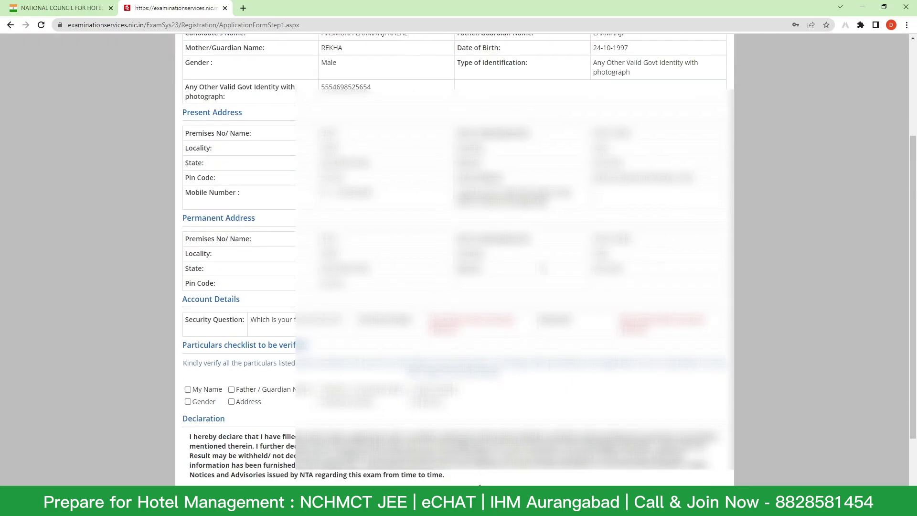
scroll(509, 287, "down", 2)
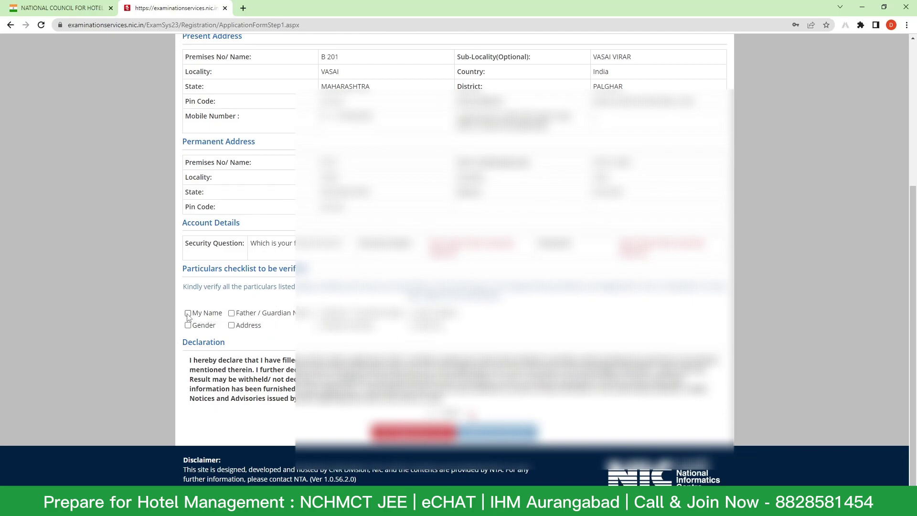
- Tick the name, father/guardian name, gender, address and remaining checklist particulars
left_click(187, 314)
left_click(232, 314)
left_click(321, 312)
left_click(413, 313)
left_click(188, 325)
left_click(231, 325)
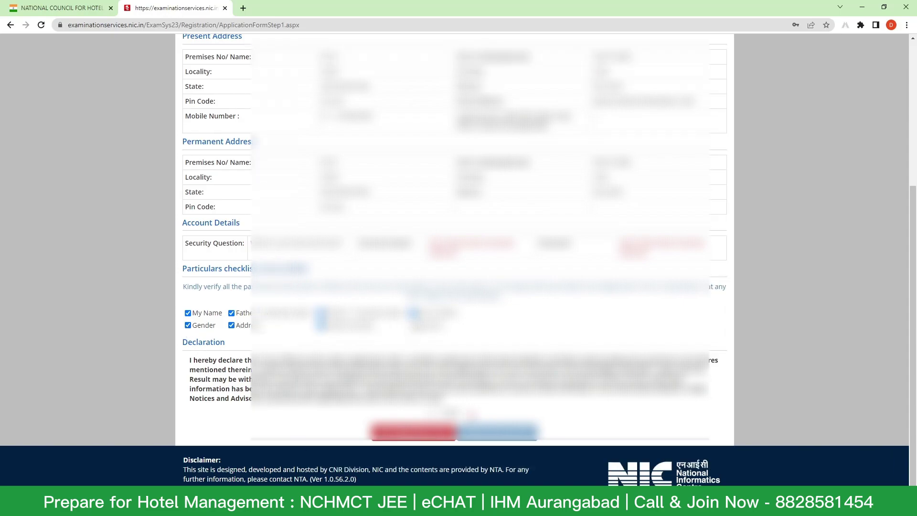
scroll(412, 325, "up", 1)
scroll(453, 258, "up", 2)
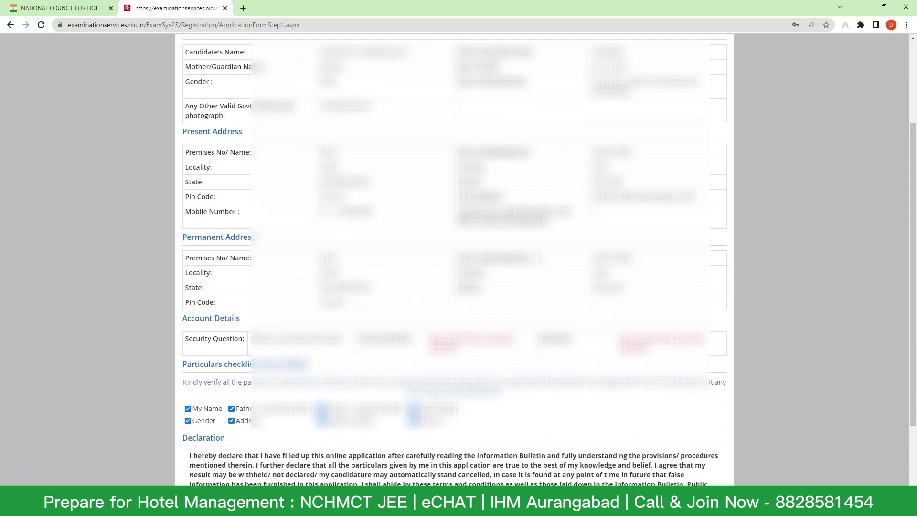
scroll(454, 258, "down", 2)
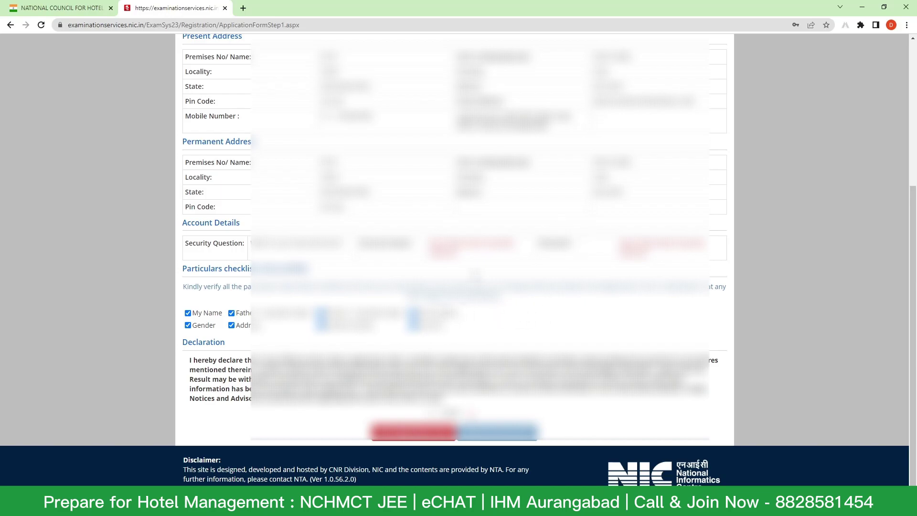
scroll(472, 462, "up", 1)
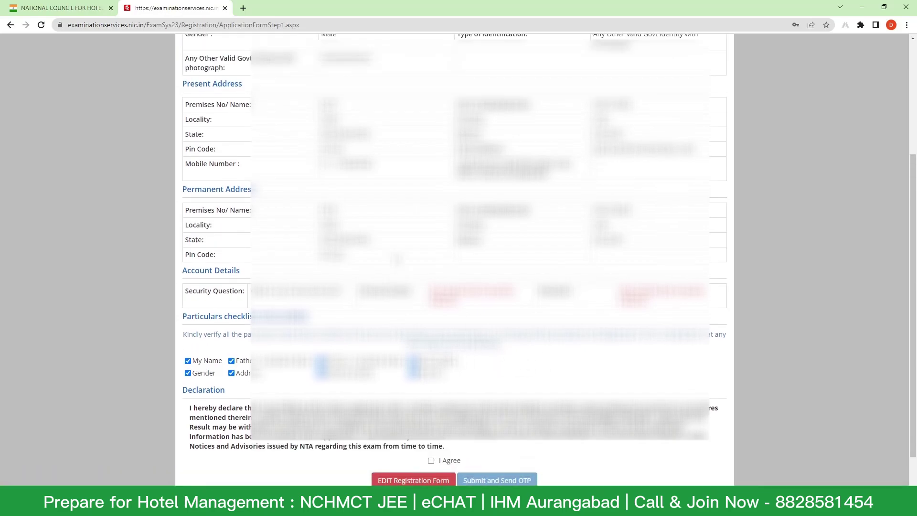
scroll(473, 462, "down", 1)
- Agree to the declaration, submit the form, and verify it with the OTP sent
left_click(431, 412)
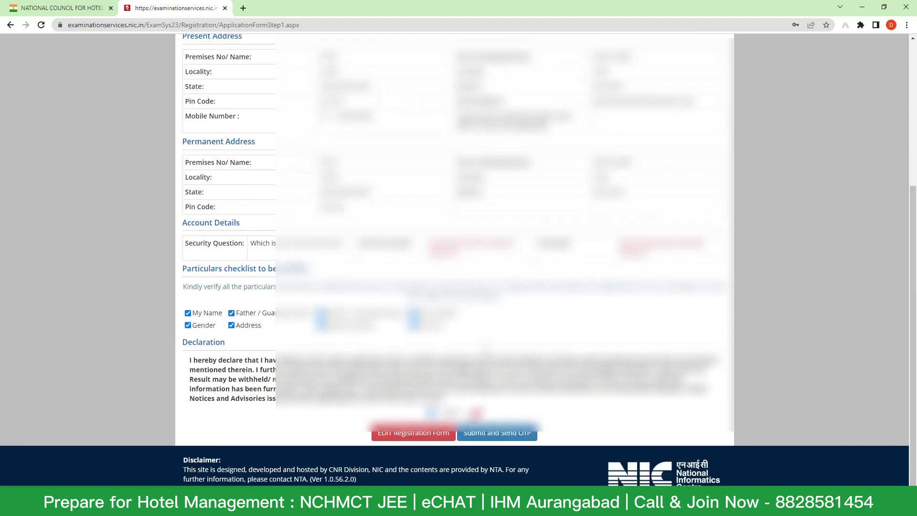
left_click(483, 433)
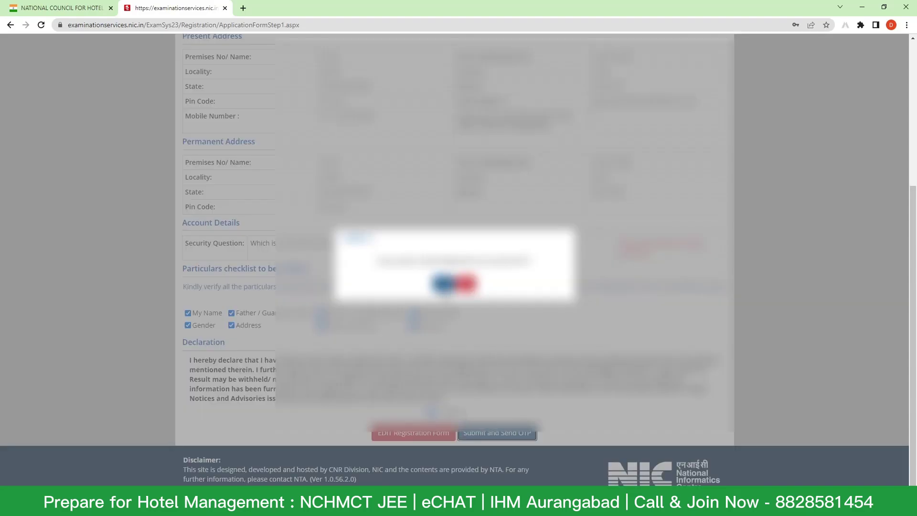
left_click(444, 284)
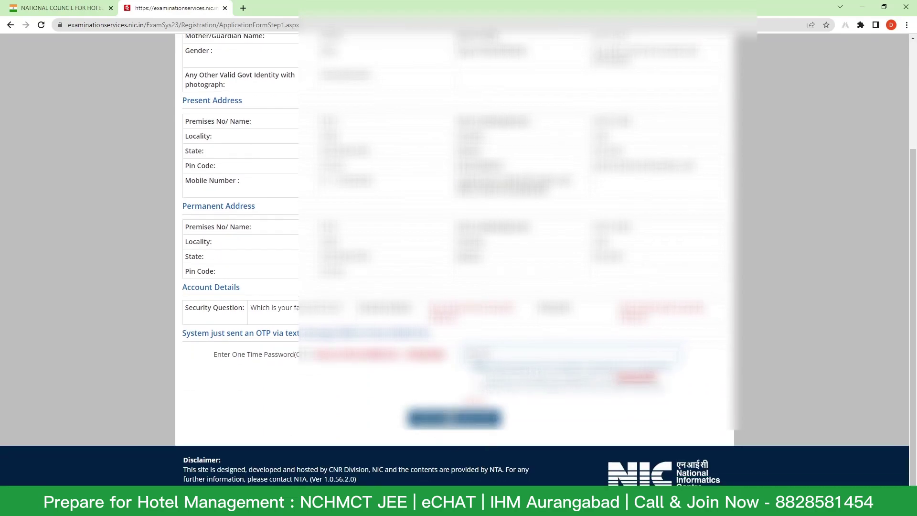
left_click(452, 420)
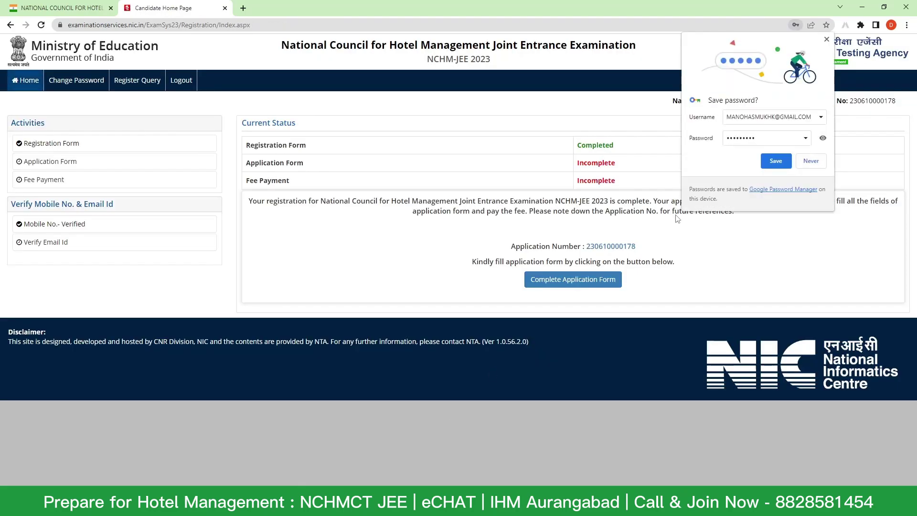
- Decline Chrome's save-password prompt and start the Complete Application Form
left_click(810, 161)
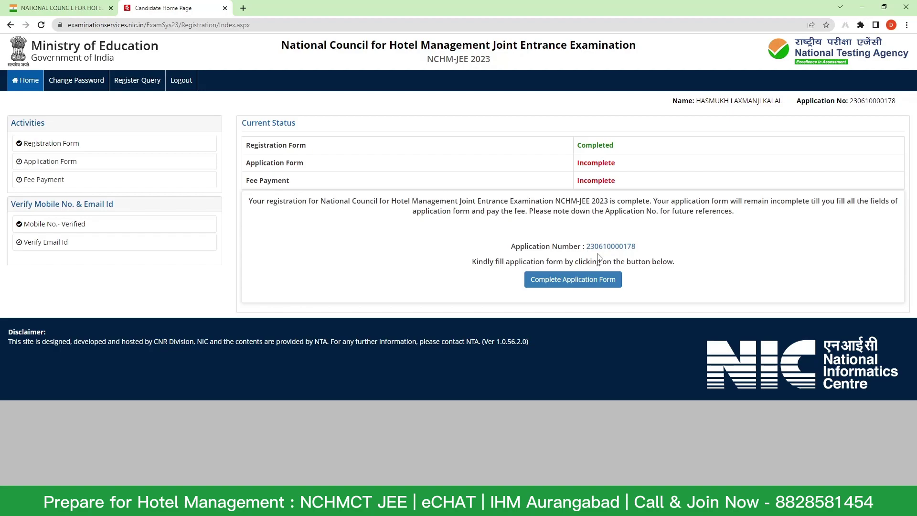
left_click(572, 284)
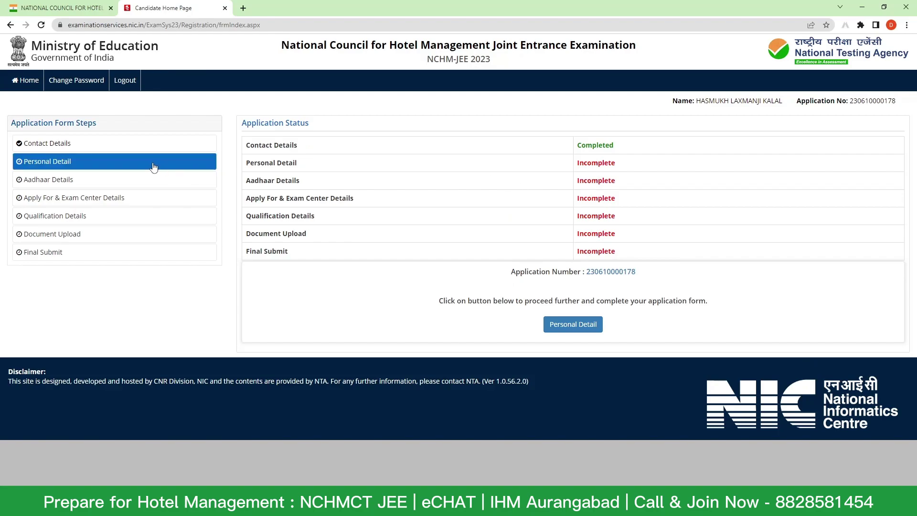
- Open the Contact Details step, refresh the security pin and enter it to proceed
left_click(87, 144)
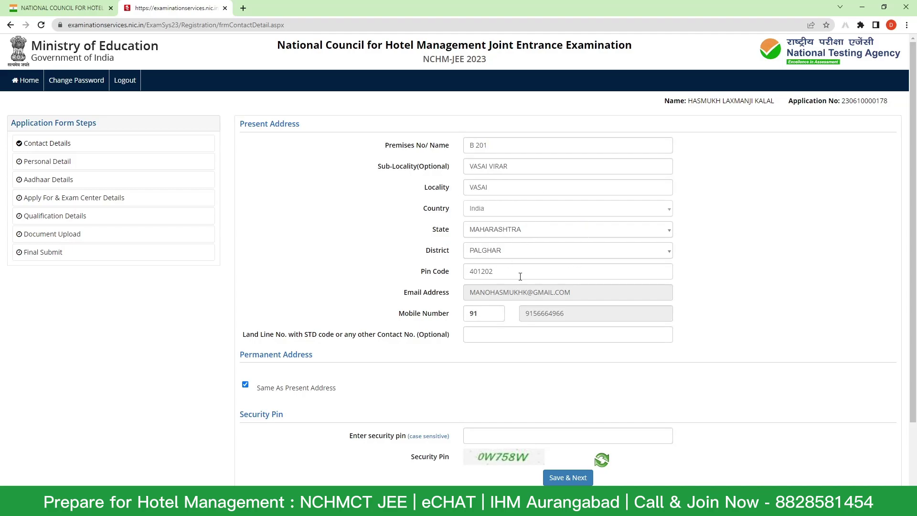
scroll(519, 276, "down", 2)
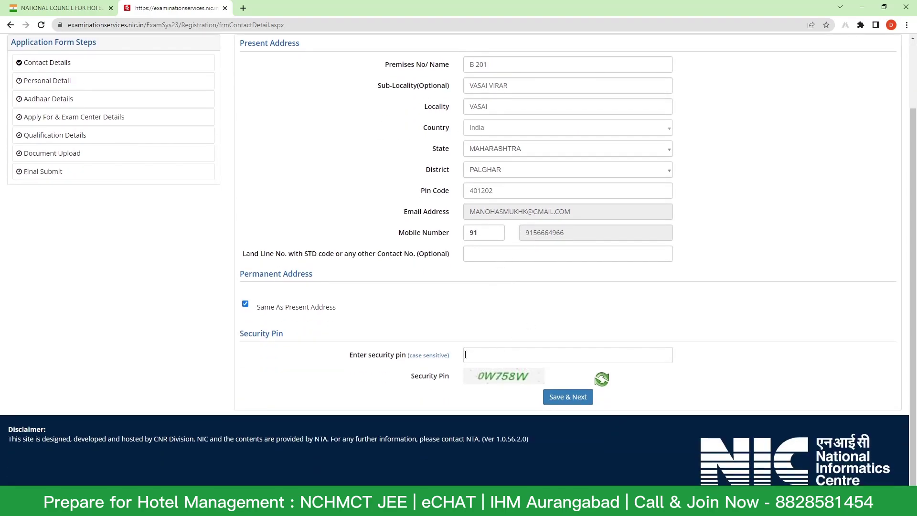
left_click(506, 360)
type("6")
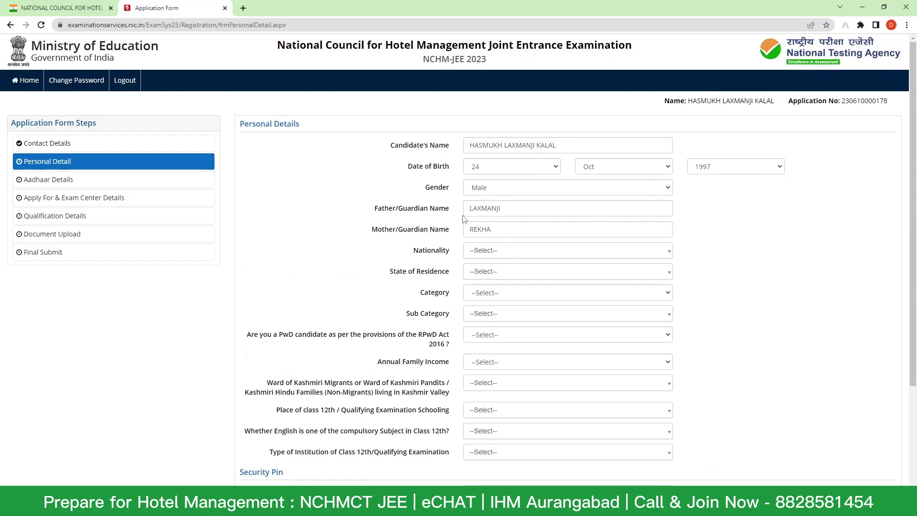
- Set nationality to Indian and state of residence to MAHARASHTRA
left_click(491, 255)
left_click(492, 294)
left_click(501, 273)
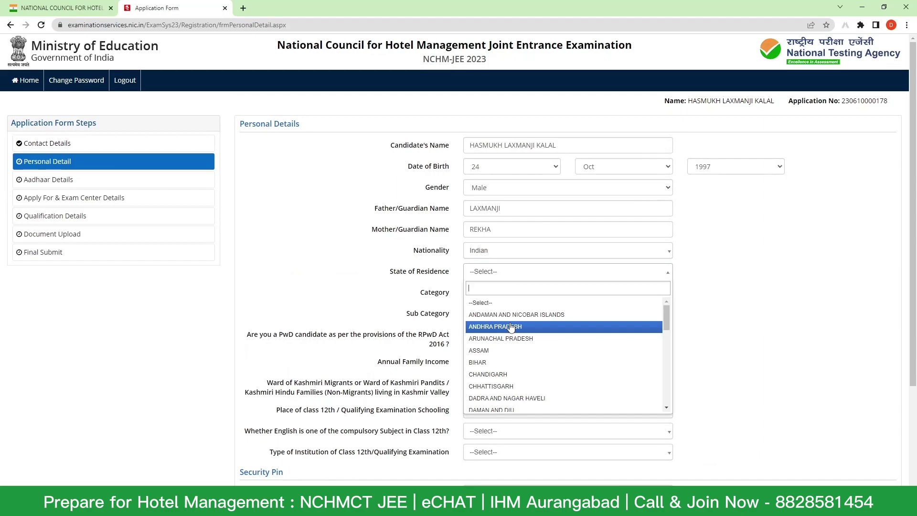
type("MA")
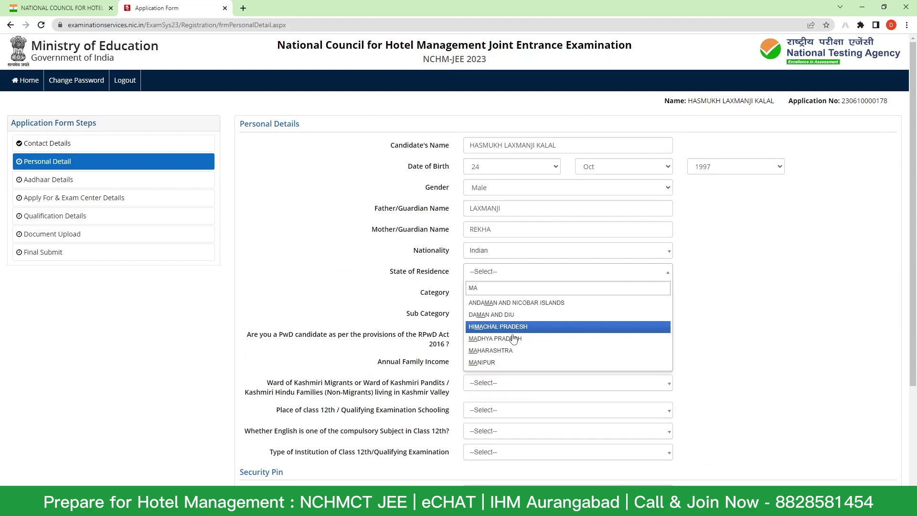
left_click(513, 350)
- Set the category to General and the sub category to Not Applicable
left_click(510, 293)
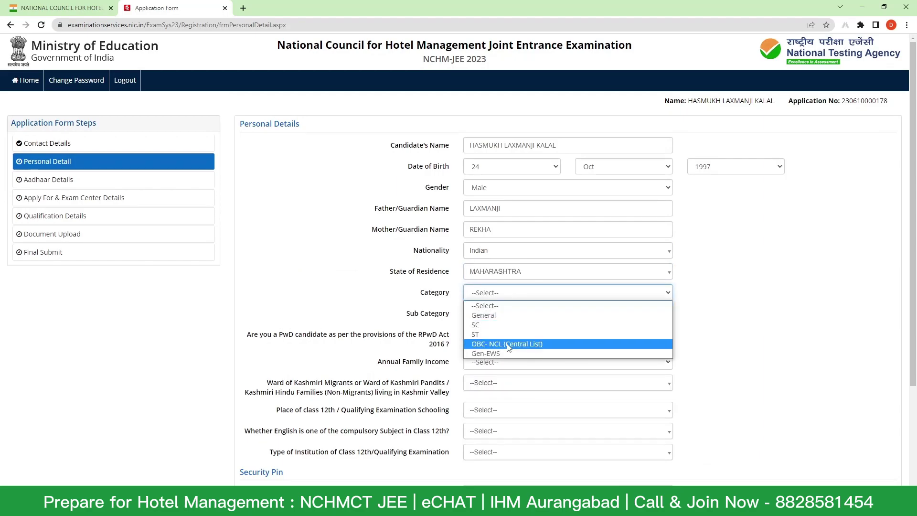
left_click(509, 316)
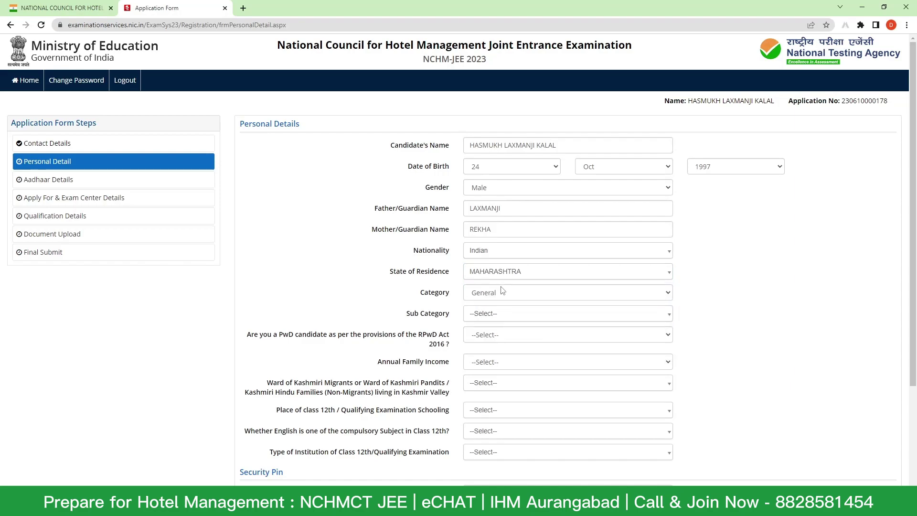
left_click(500, 295)
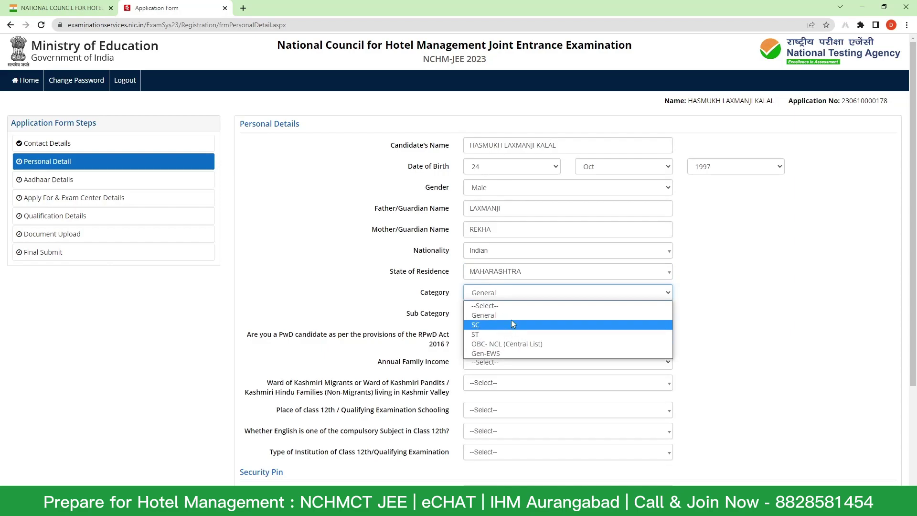
left_click(517, 298)
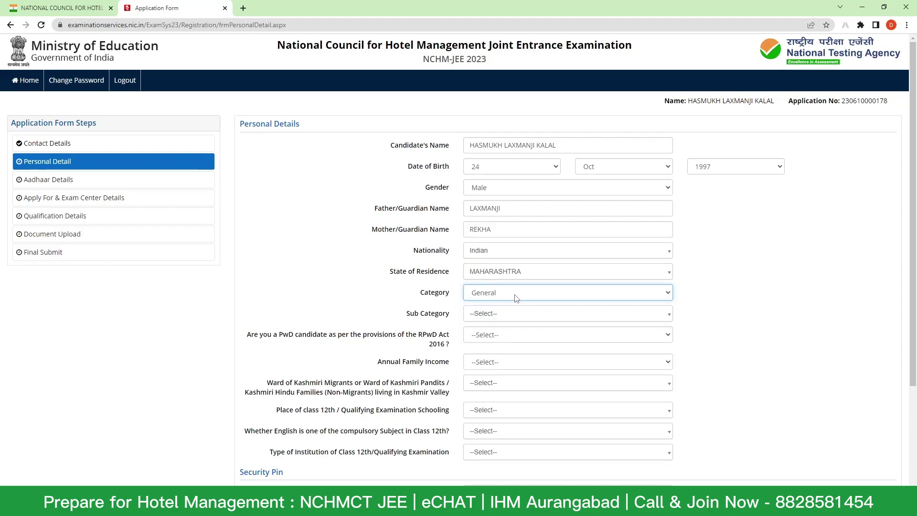
left_click(516, 298)
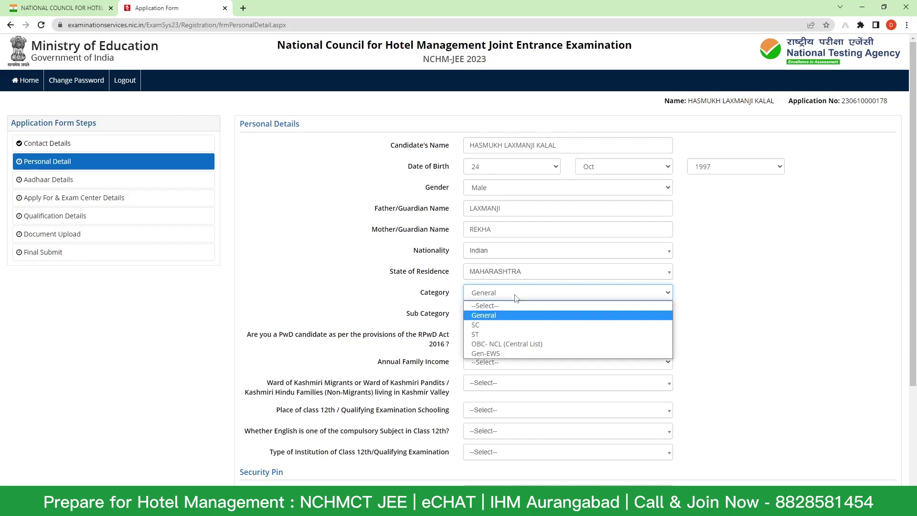
left_click(517, 316)
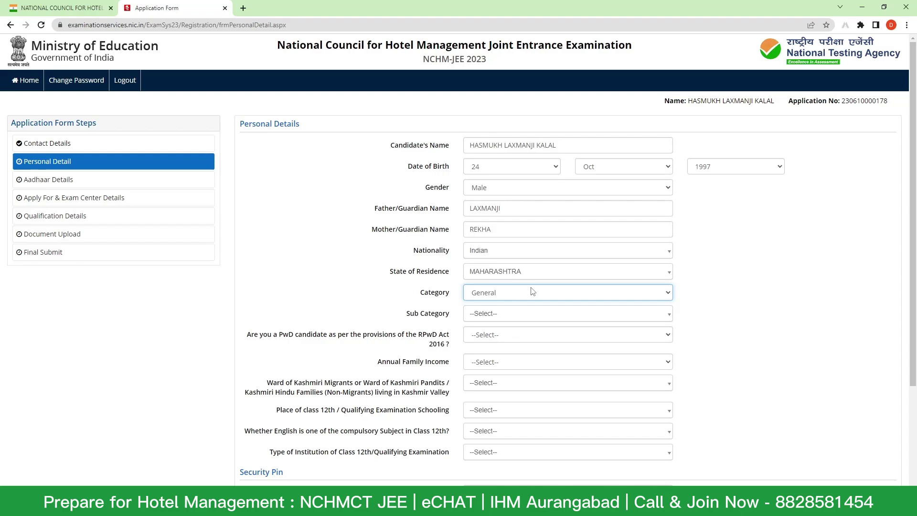
left_click(507, 316)
left_click(505, 357)
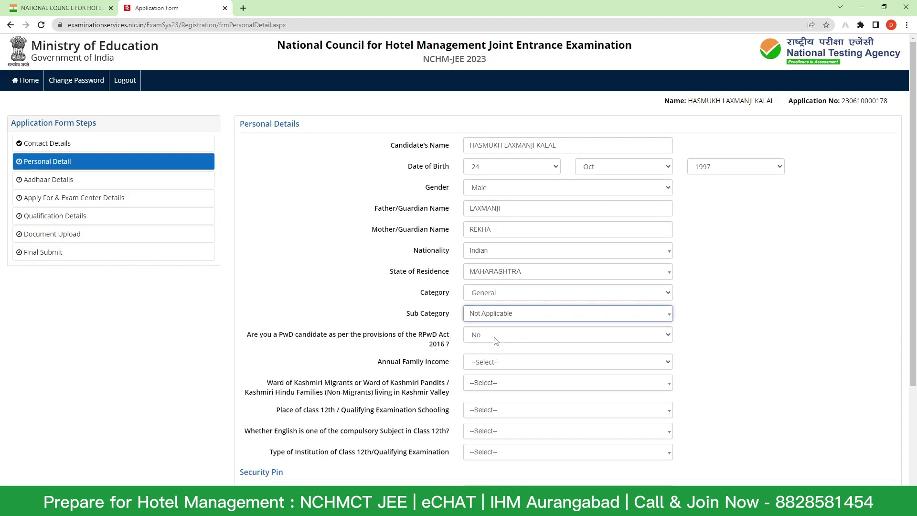
left_click(495, 340)
left_click(508, 362)
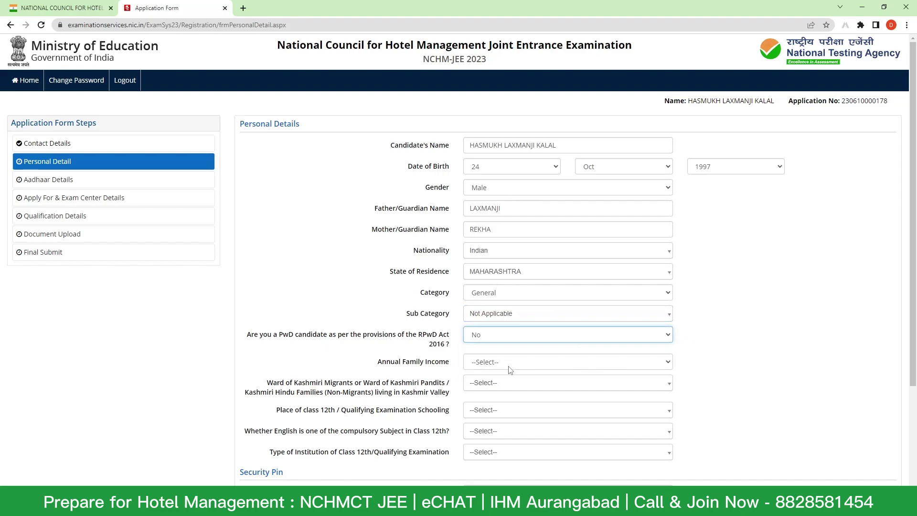
left_click(508, 362)
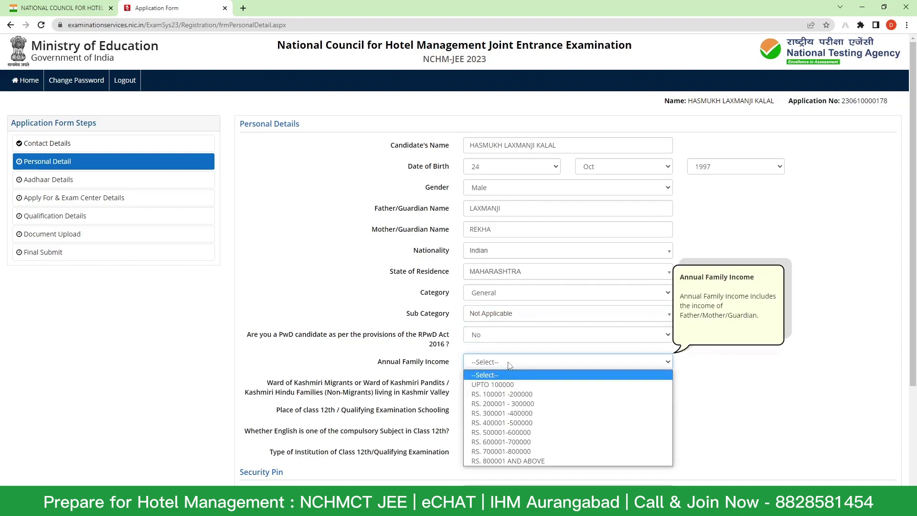
left_click(513, 394)
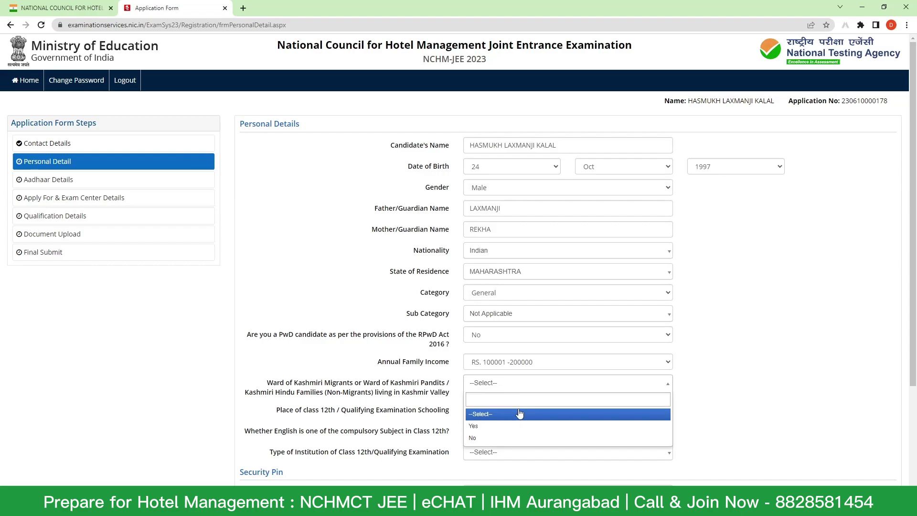
left_click(492, 439)
- Set the class 12th schooling place to City and English compulsory to Yes
left_click(492, 405)
scroll(569, 364, "down", 1)
scroll(586, 352, "down", 2)
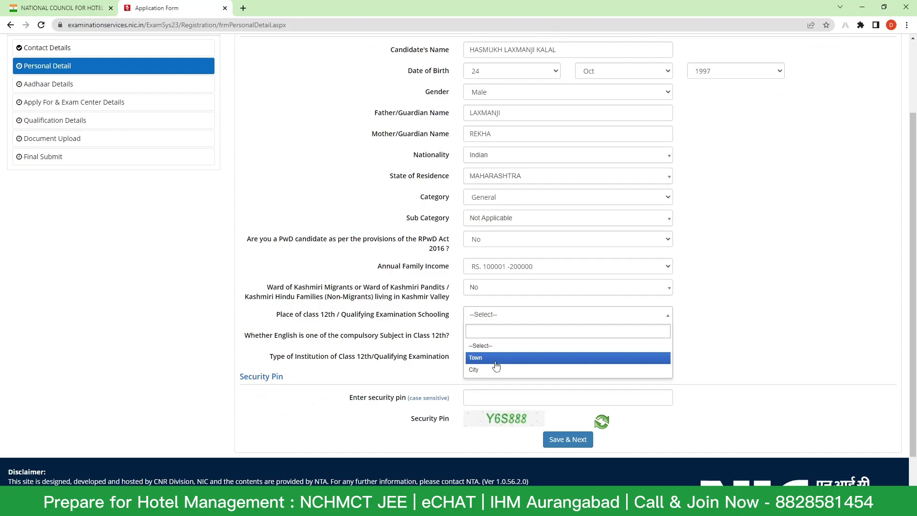
left_click(488, 371)
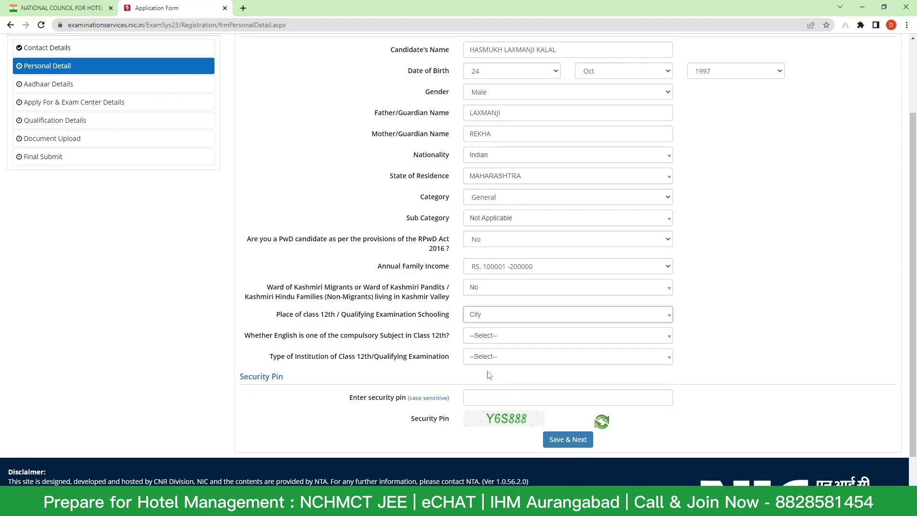
left_click(487, 341)
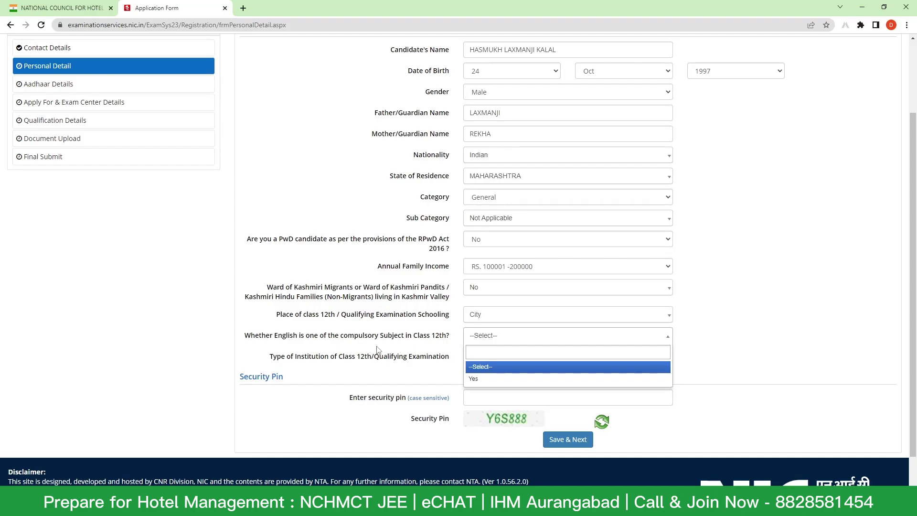
left_click(497, 380)
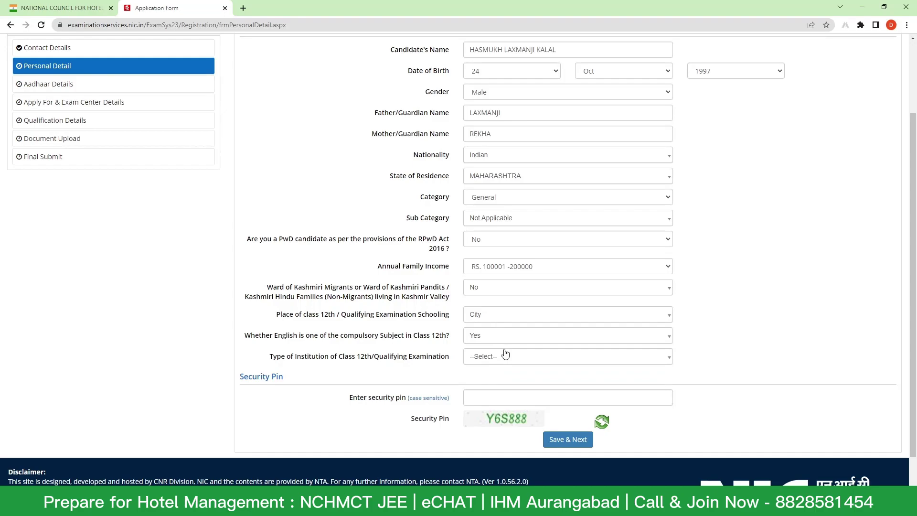
- Choose Private Unaided as the class 12th institution type, then save and confirm the Personal Details
left_click(505, 355)
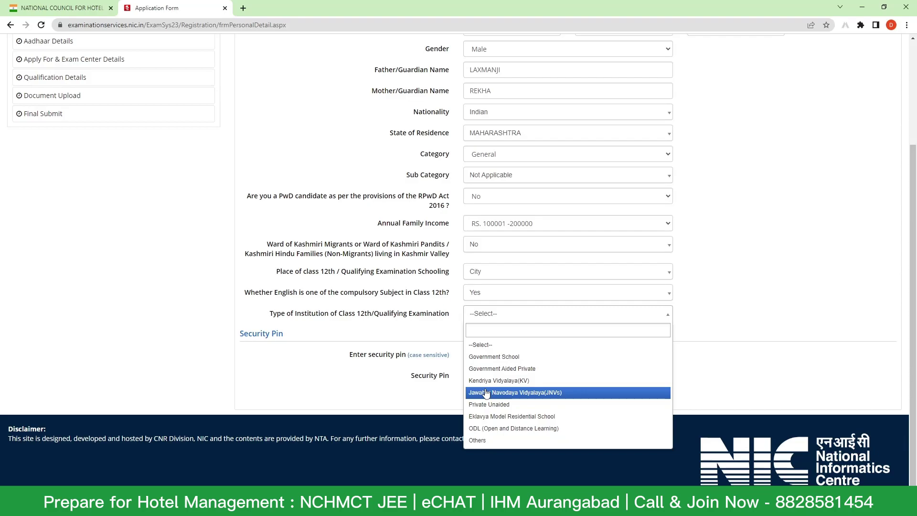
left_click(488, 404)
left_click(520, 318)
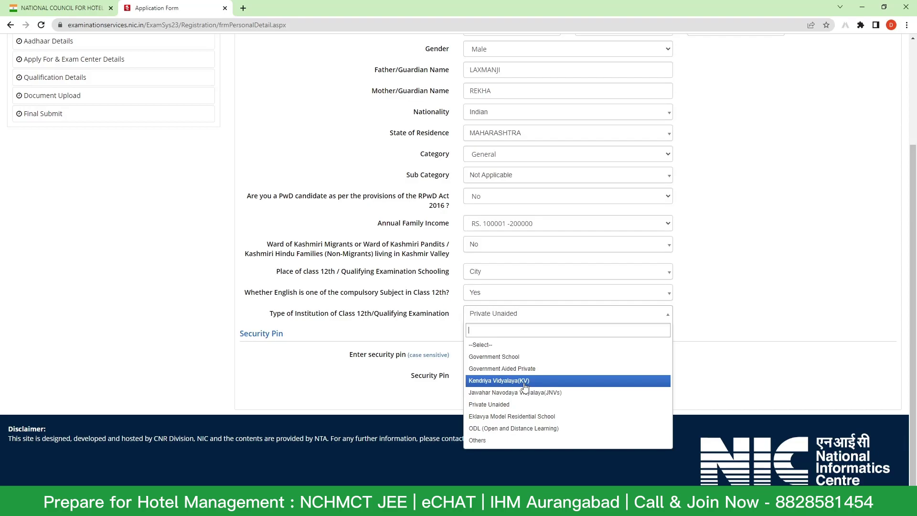
key("Escape")
left_click(561, 395)
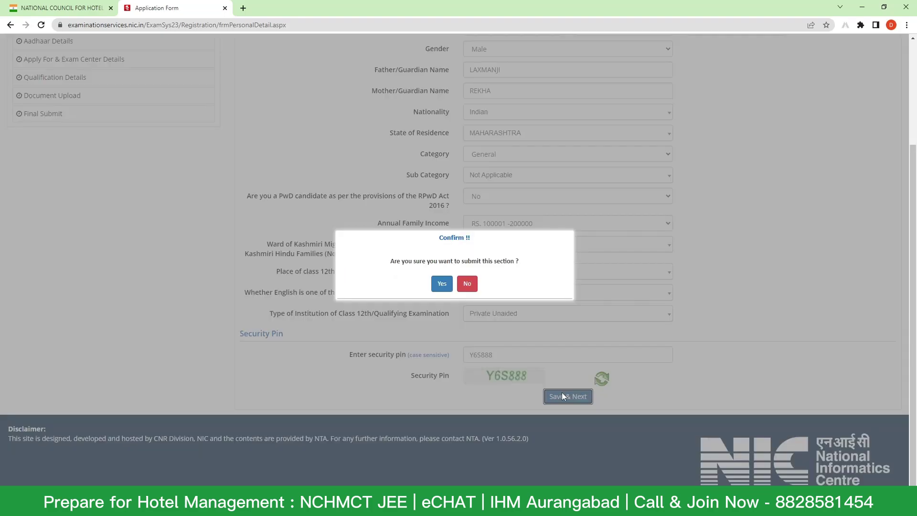
left_click(441, 284)
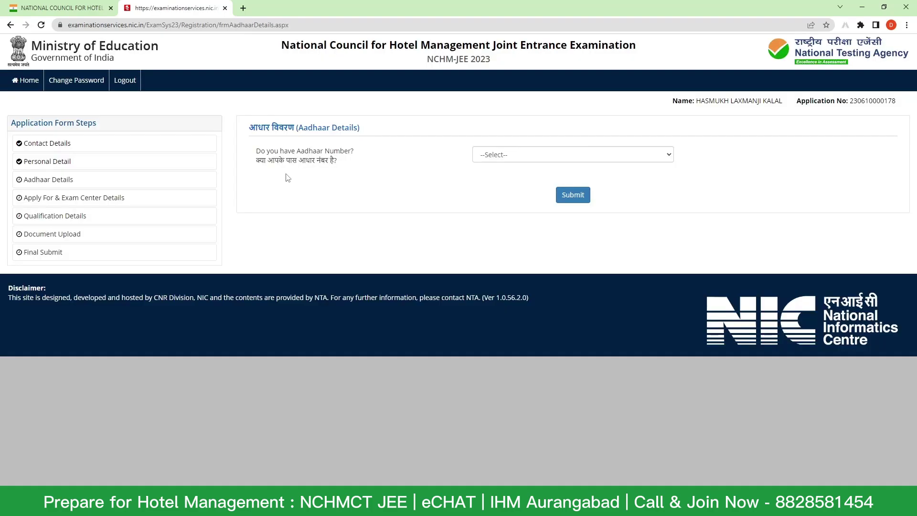
- Answer Yes to having an Aadhaar number and submit and confirm that answer
left_click(521, 153)
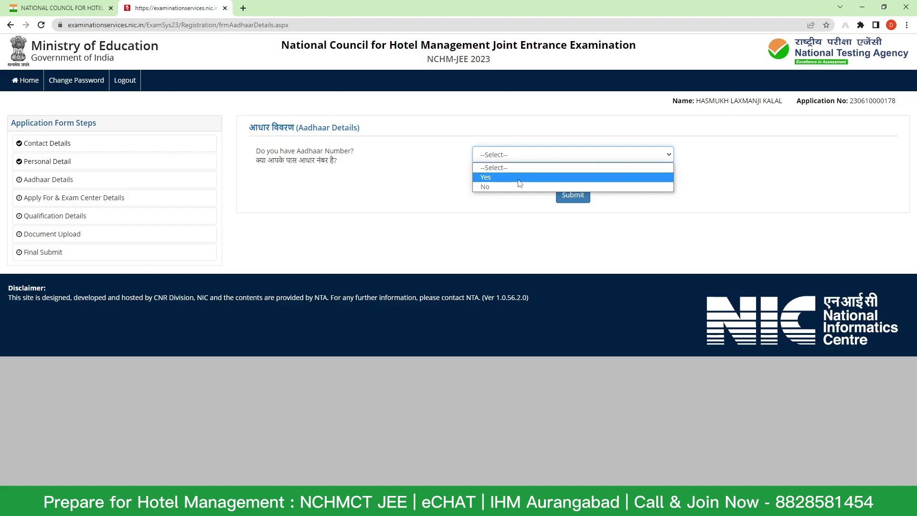
left_click(519, 186)
left_click(513, 154)
left_click(512, 177)
left_click(573, 194)
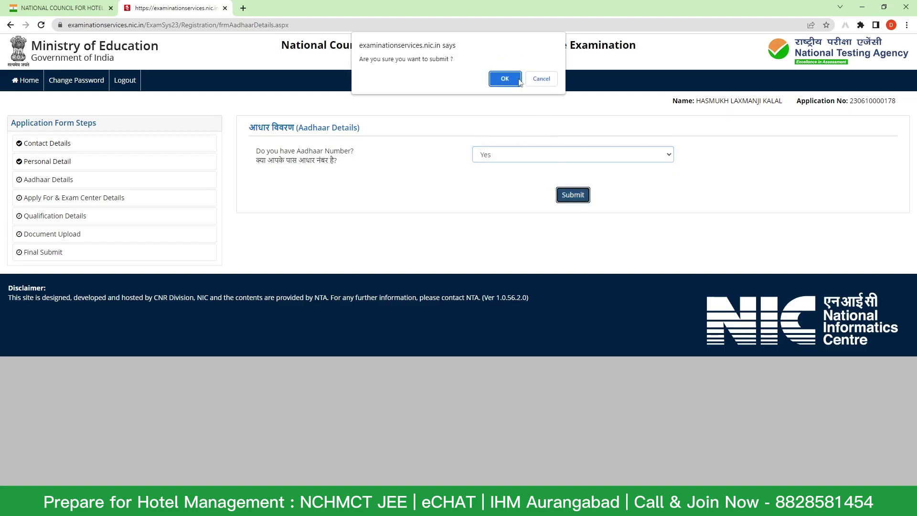
left_click(504, 78)
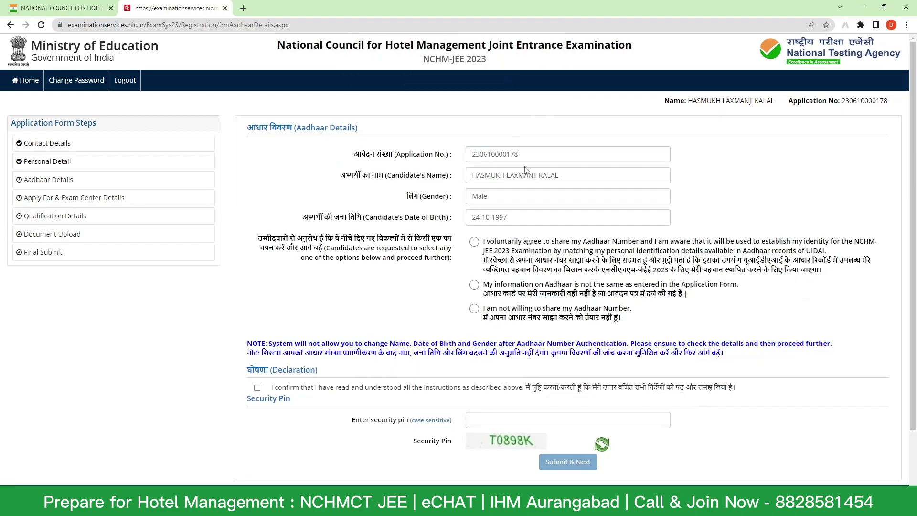
- Consent to share Aadhaar, enter the Aadhaar number, tick the declaration, enter the security pin, and submit
scroll(544, 253, "down", 1)
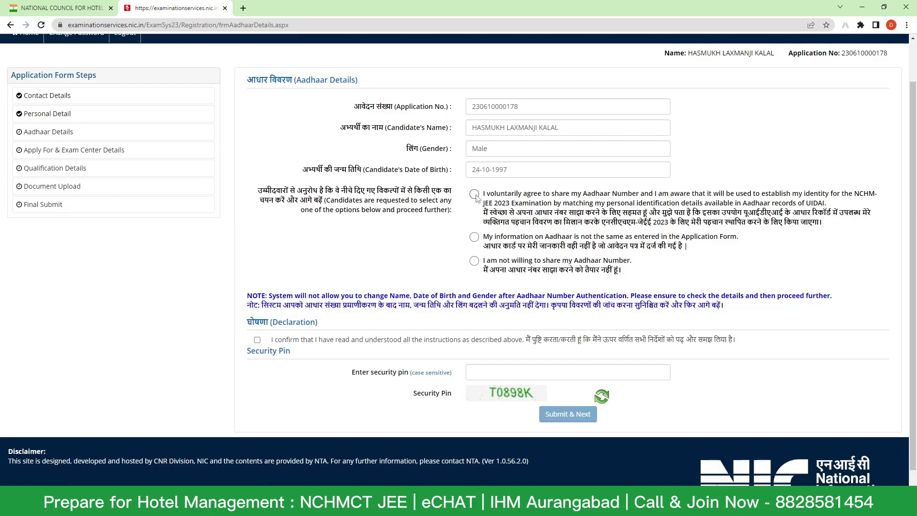
left_click(474, 194)
left_click(518, 347)
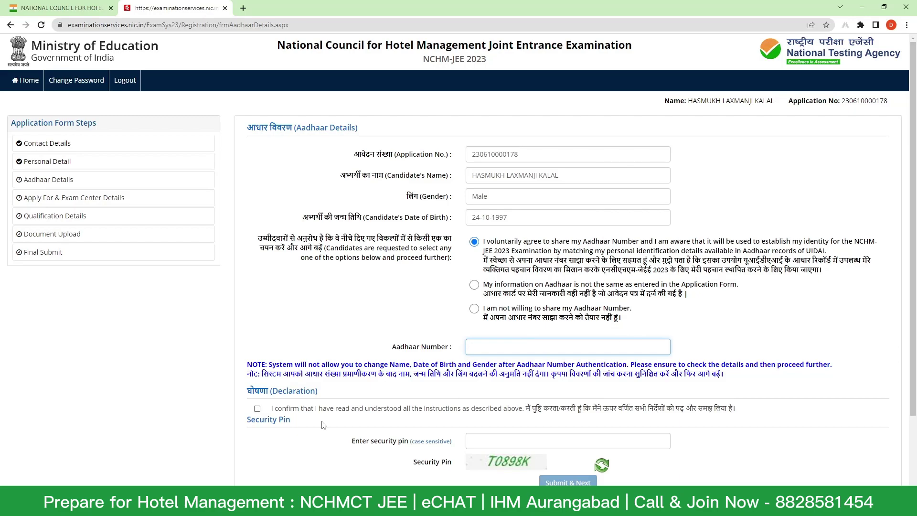
scroll(117, 444, "down", 2)
left_click(257, 318)
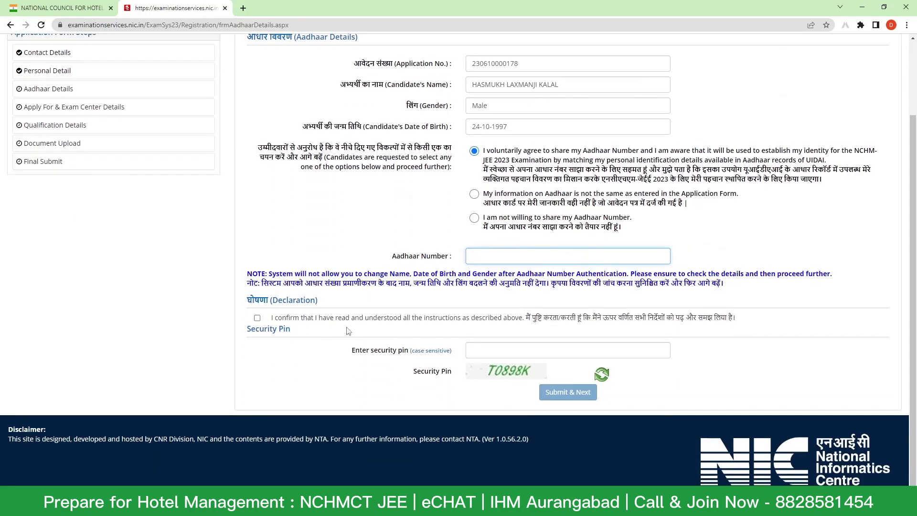
left_click(567, 256)
left_click(567, 350)
type("T0898K")
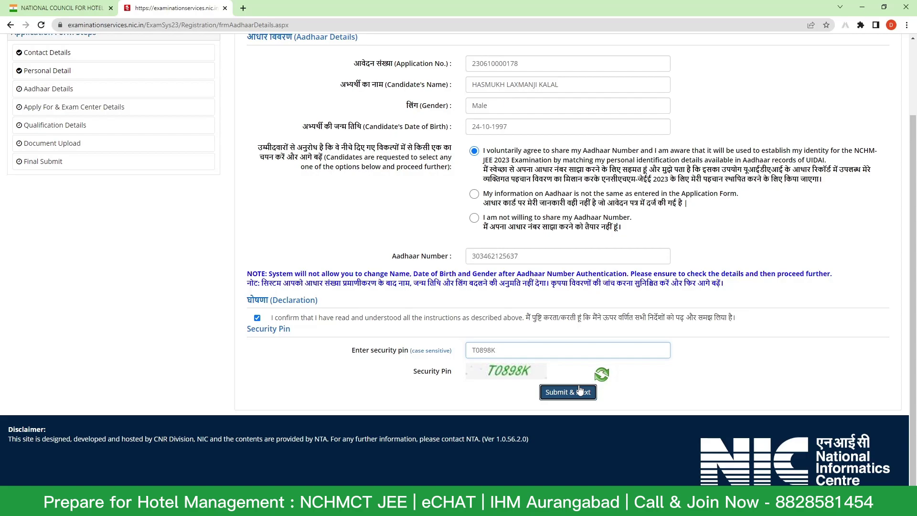
left_click(567, 391)
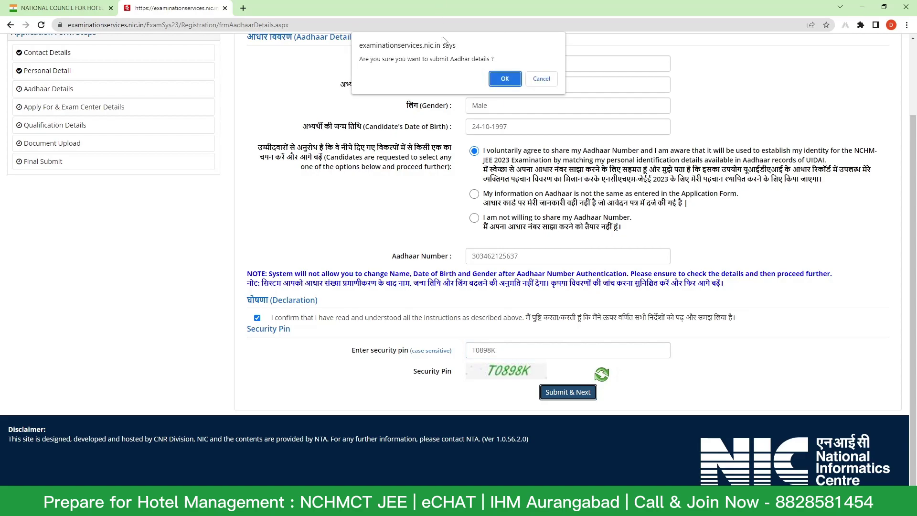
left_click(504, 79)
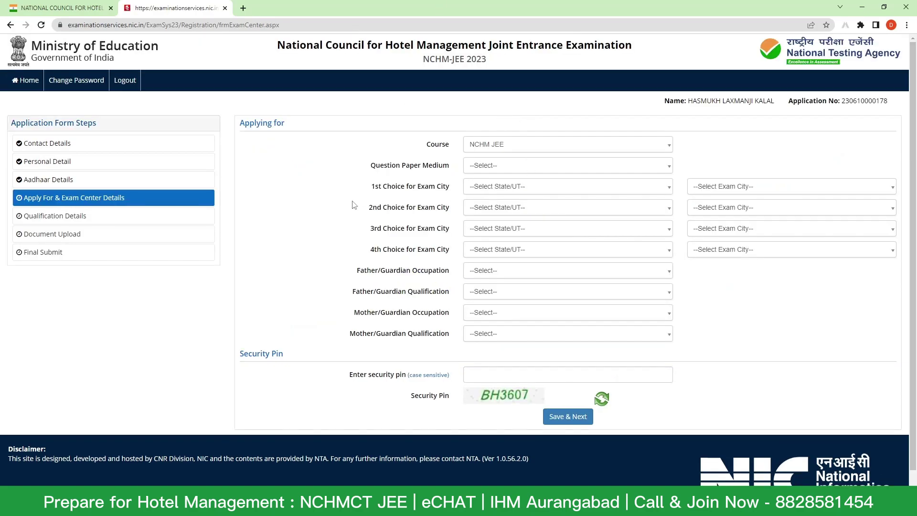
left_click(121, 186)
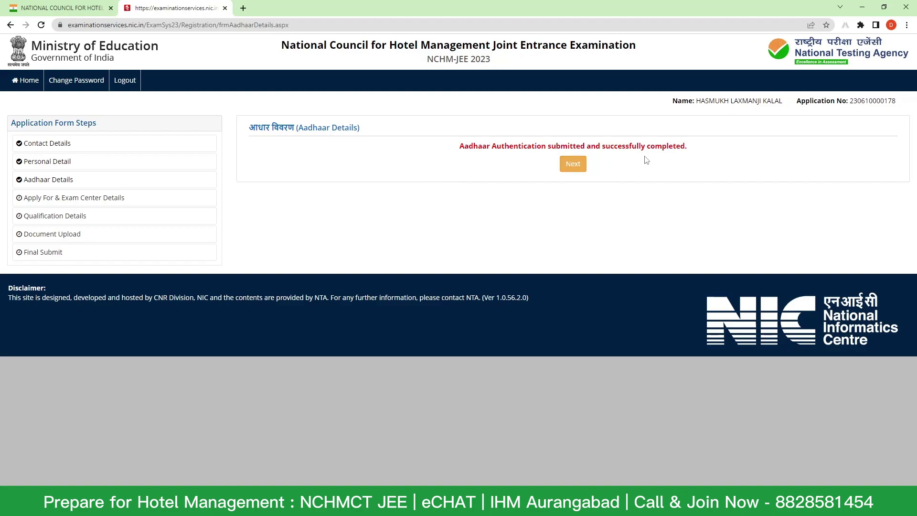
left_click(573, 164)
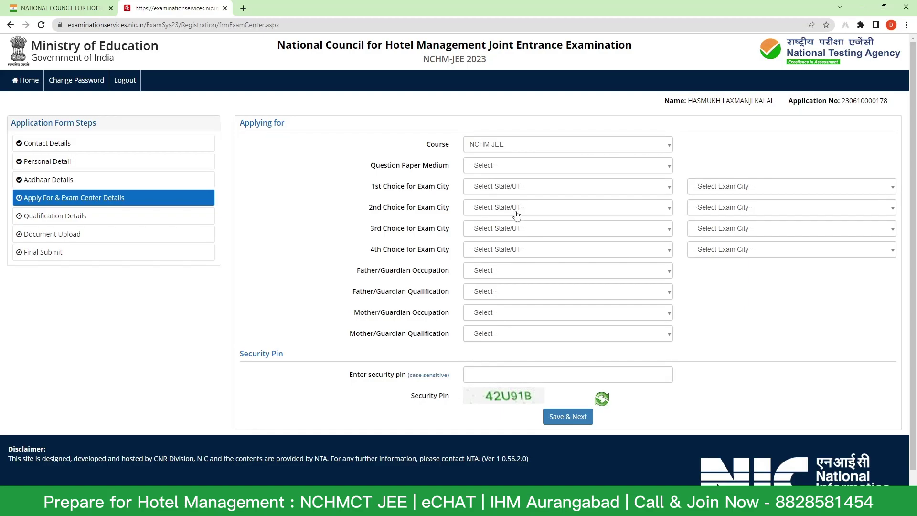
- Keep NCHM JEE as the course and choose English as the question paper medium
left_click(533, 147)
left_click(534, 147)
left_click(533, 168)
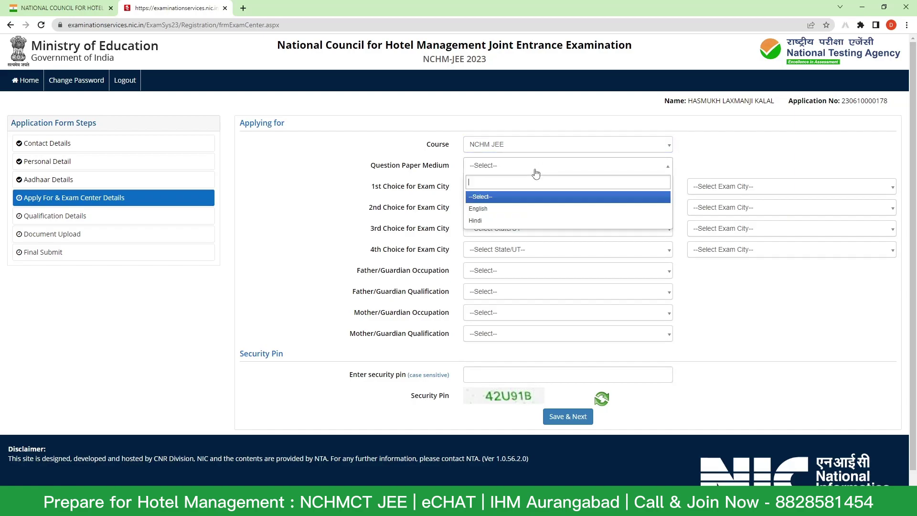
left_click(525, 210)
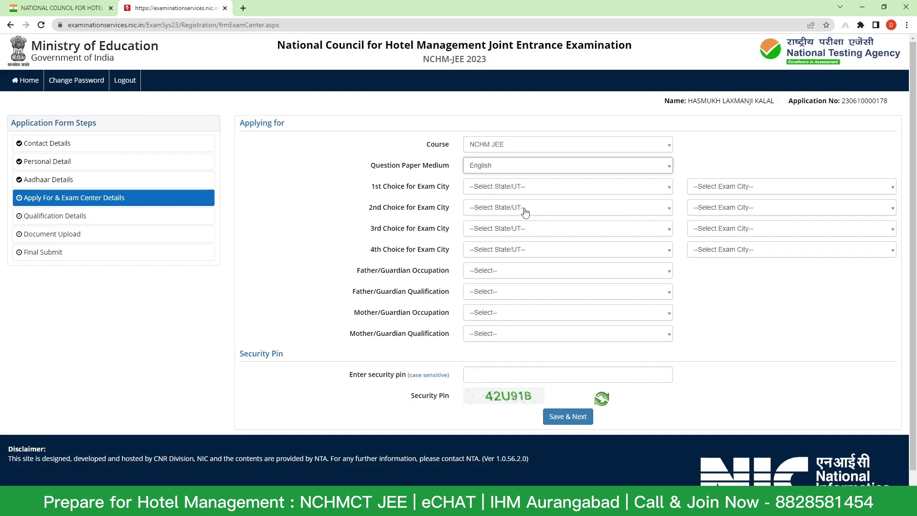
- Set the 1st exam choice to MAHARASHTRA, MUMBAI/NAVI MUMBAI
left_click(521, 191)
type("M")
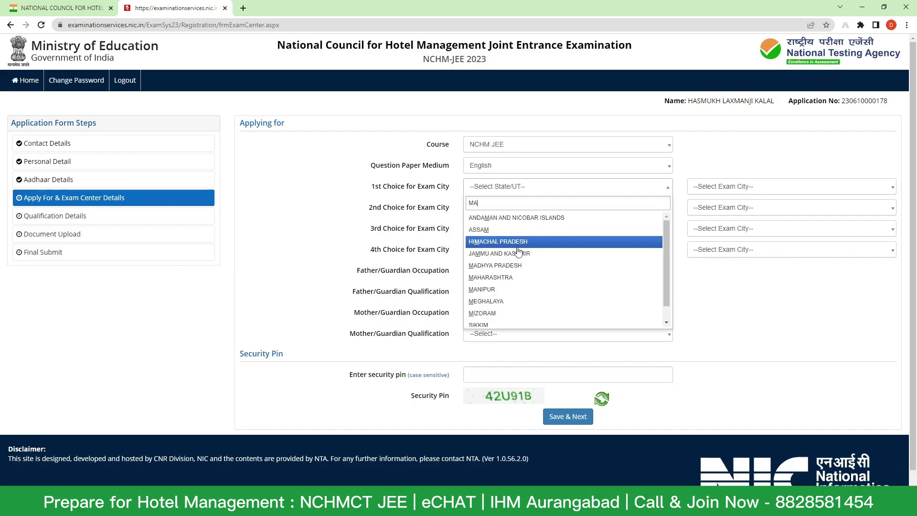
type("aha")
left_click(526, 218)
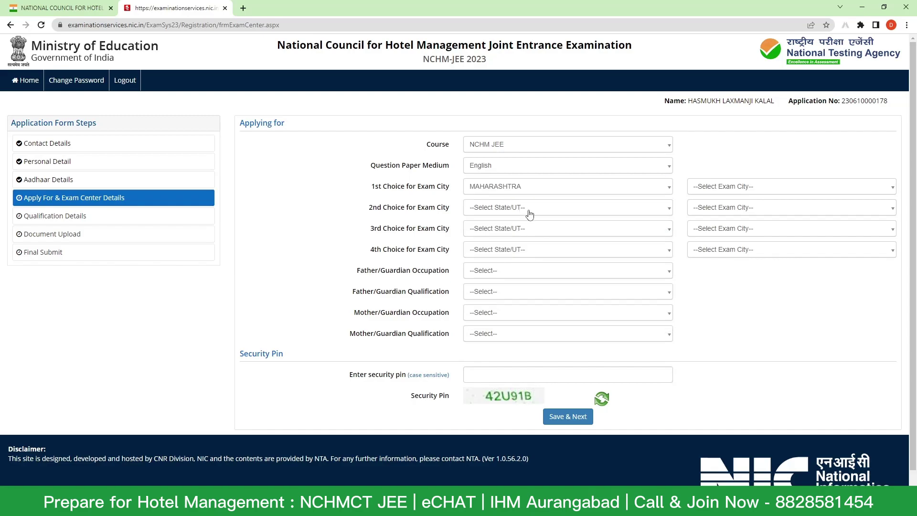
left_click(740, 186)
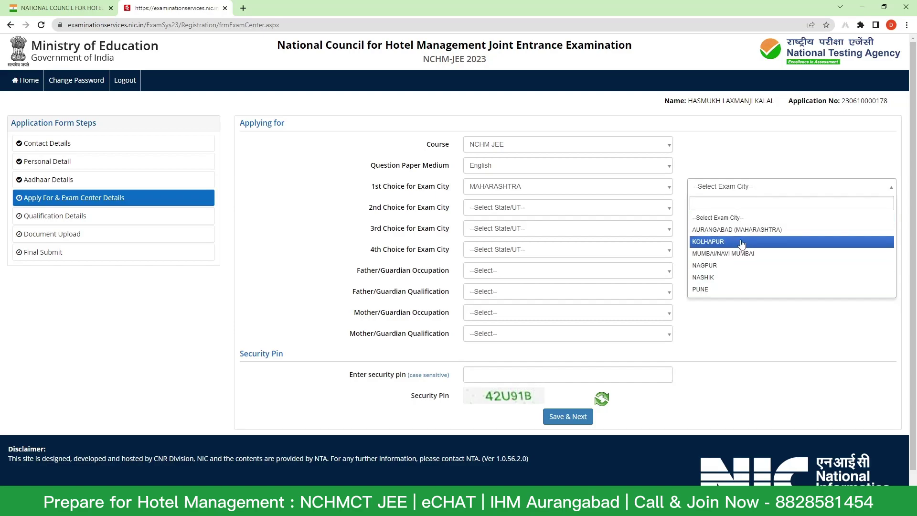
left_click(621, 191)
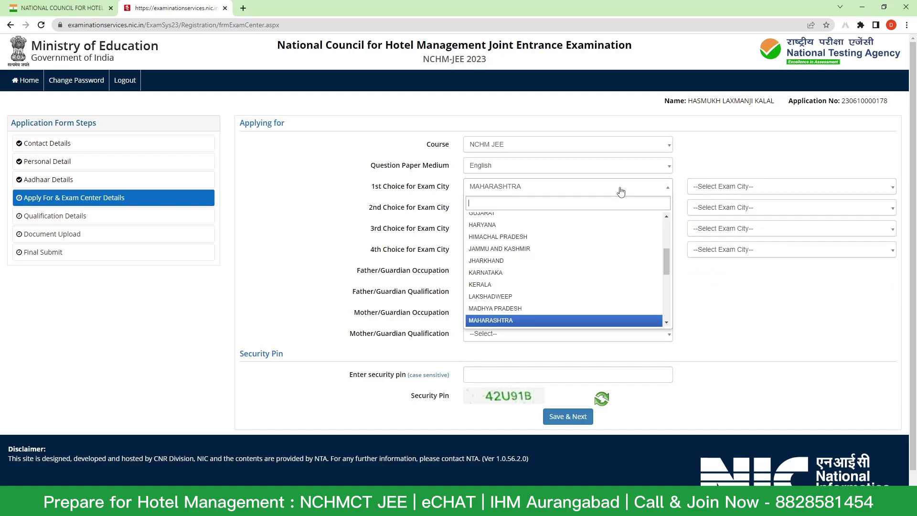
type("UT")
left_click(616, 230)
left_click(706, 192)
scroll(726, 296, "down", 2)
scroll(727, 305, "up", 2)
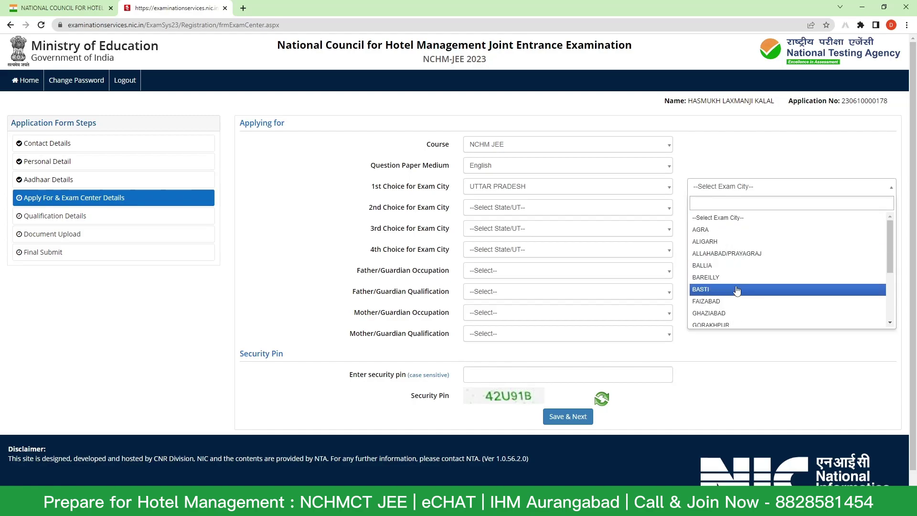
left_click(602, 188)
type("MAHA")
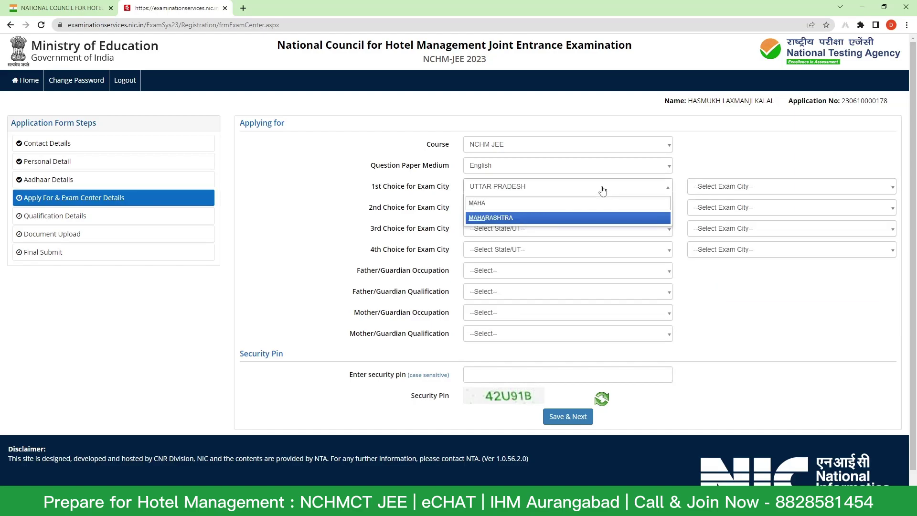
left_click(608, 218)
left_click(715, 186)
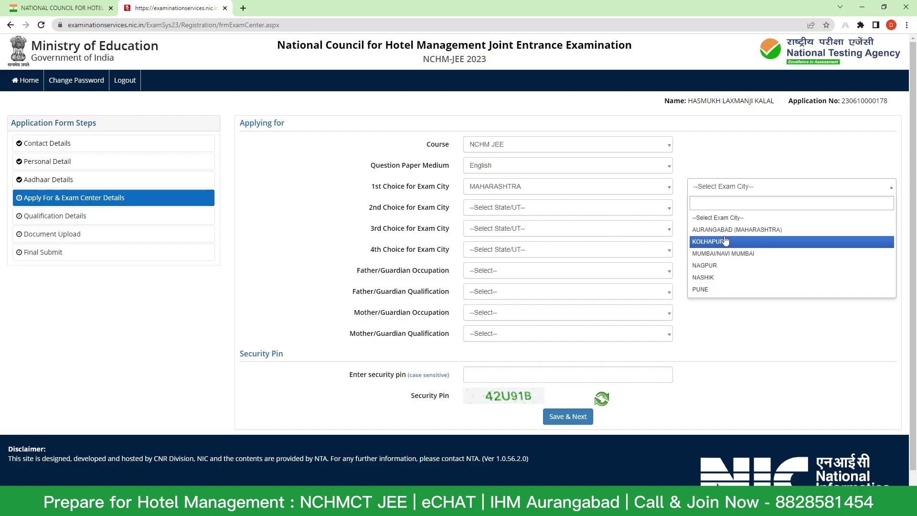
left_click(729, 259)
- Set the 2nd exam choice to MAHARASHTRA, NASHIK
left_click(603, 209)
type("MH")
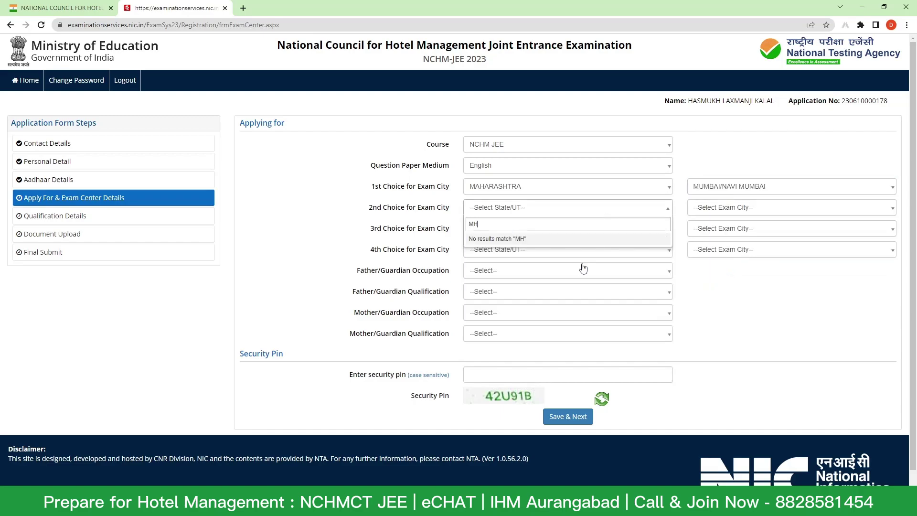
key("BackSpace")
type("A")
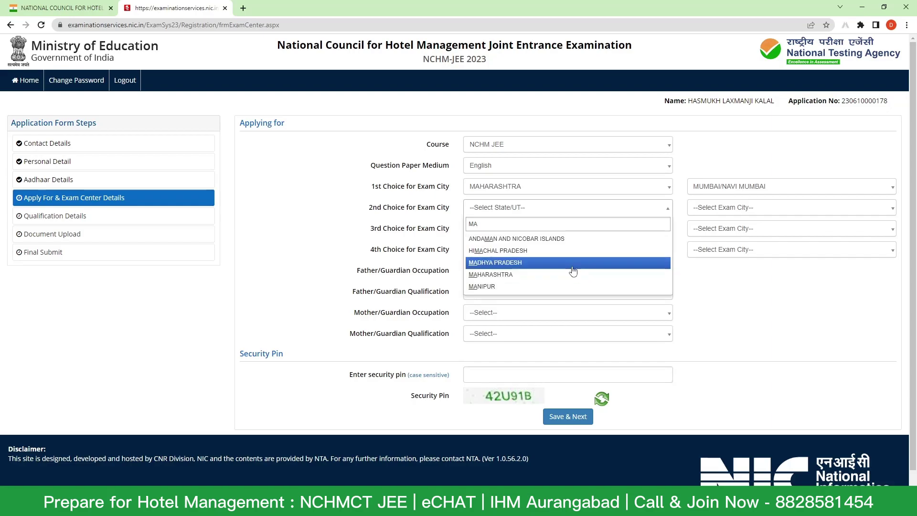
left_click(573, 264)
left_click(756, 202)
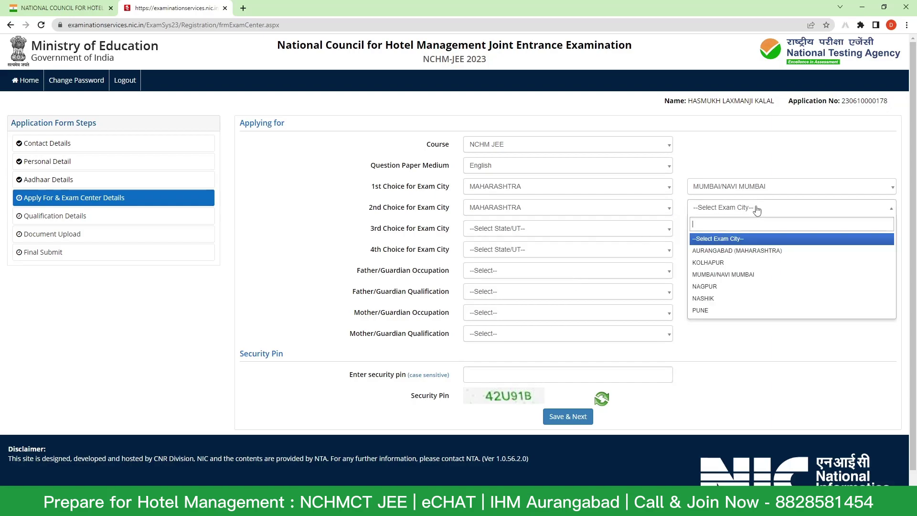
left_click(751, 299)
- Set the 3rd and 4th exam choices to MAHARASHTRA with NAGPUR and KOLHAPUR
left_click(524, 230)
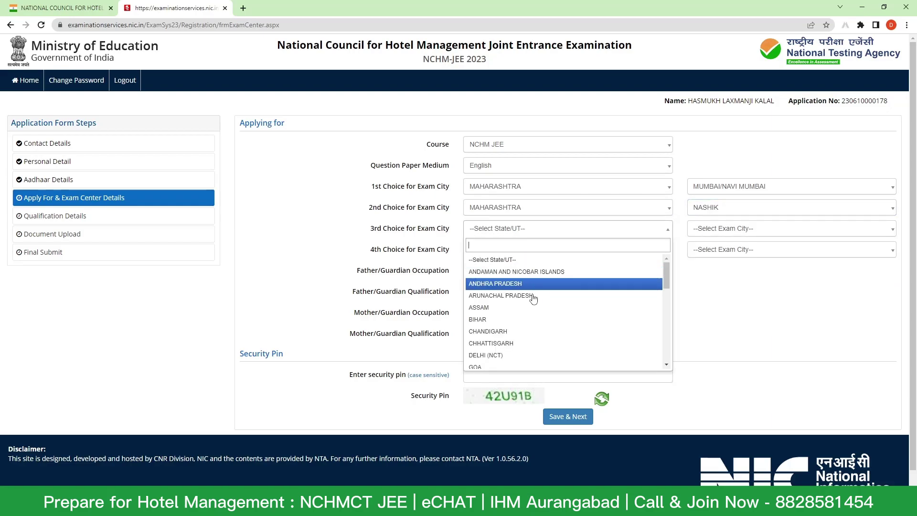
type("MAH")
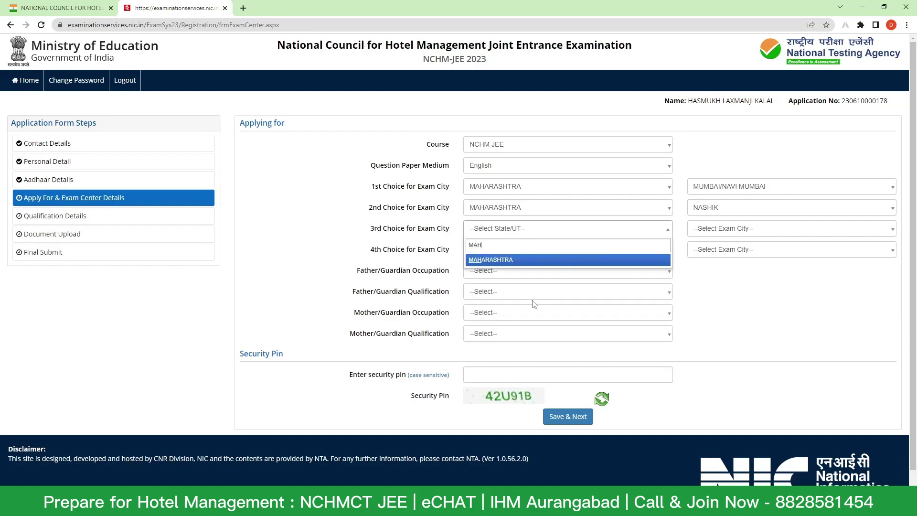
left_click(534, 260)
left_click(702, 234)
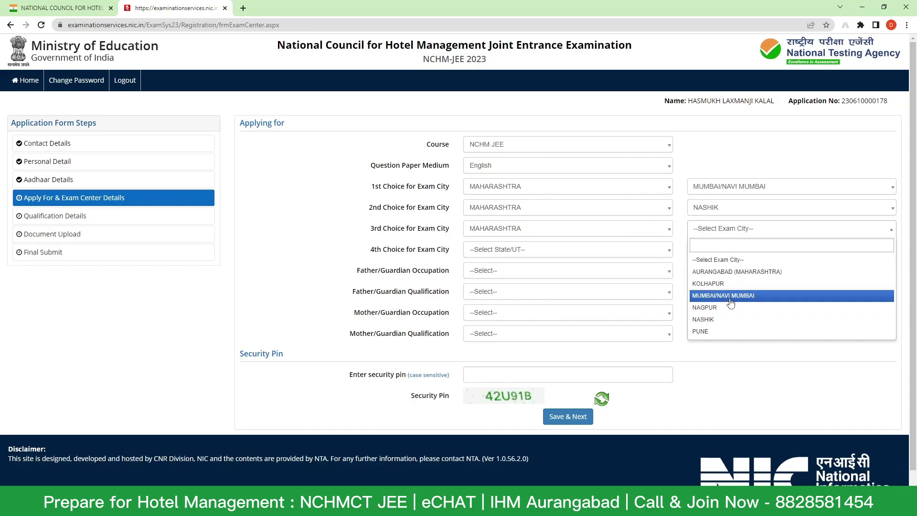
left_click(729, 316)
left_click(524, 250)
type("MAHA")
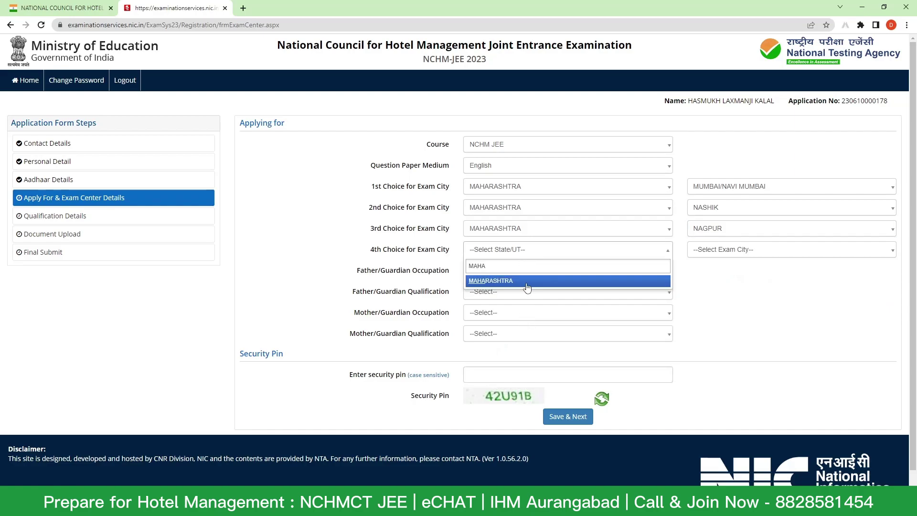
left_click(528, 280)
left_click(763, 244)
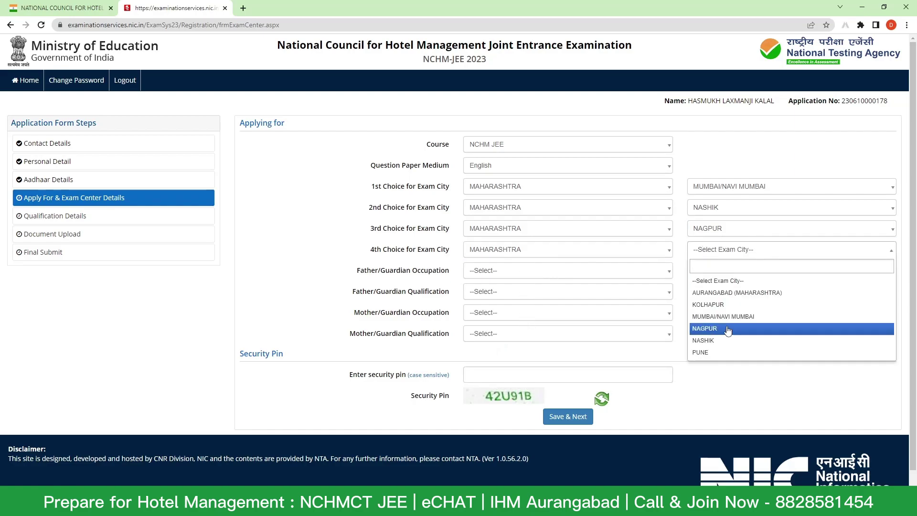
left_click(727, 308)
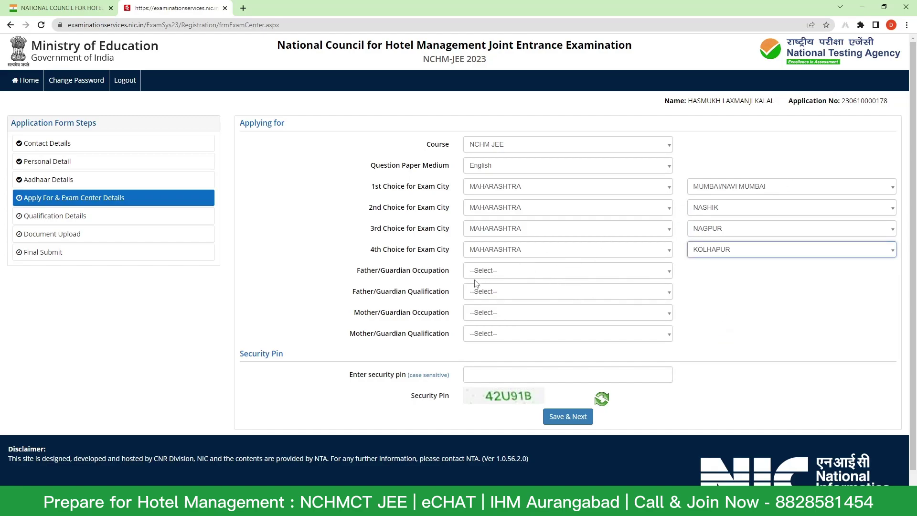
- Set father to PRIVATE SERVICE, MATRICULATE and mother to OTHERS (INCLUDING HOUSE WIFE), MATRICULATE
left_click(507, 271)
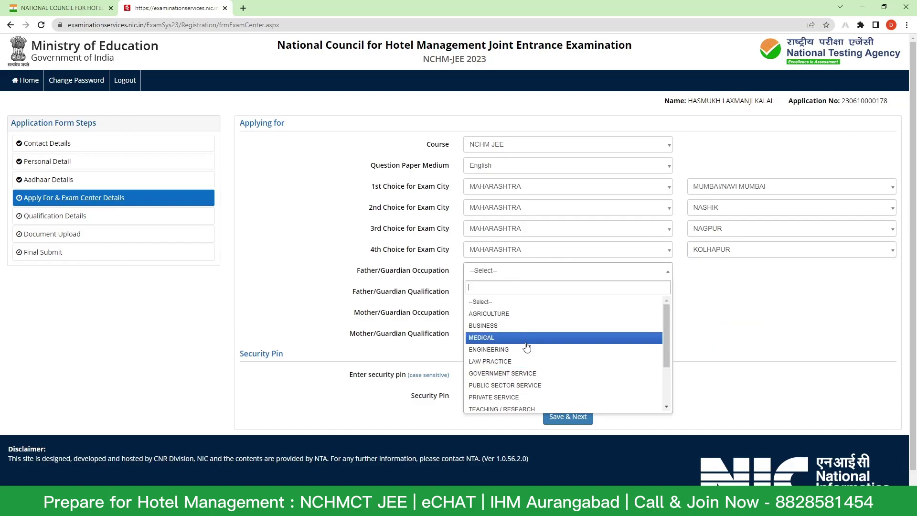
left_click(540, 397)
left_click(509, 292)
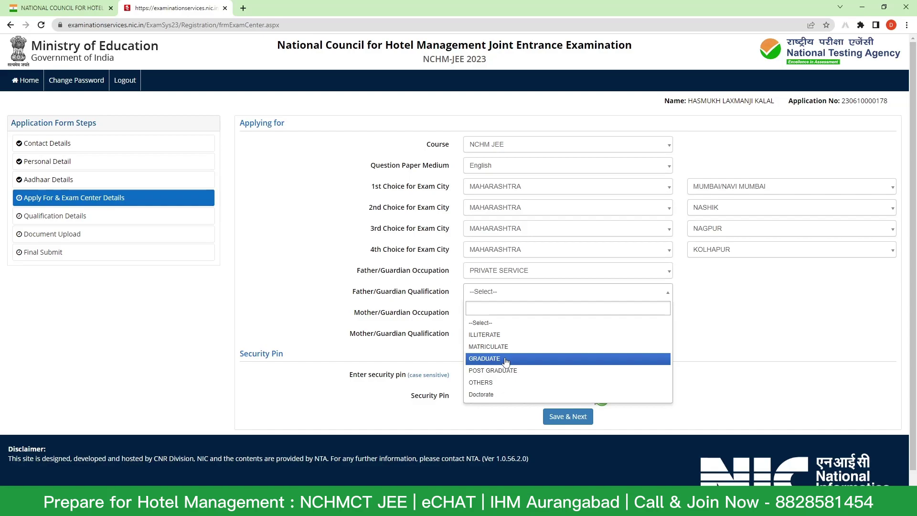
left_click(523, 347)
left_click(512, 312)
left_click(515, 352)
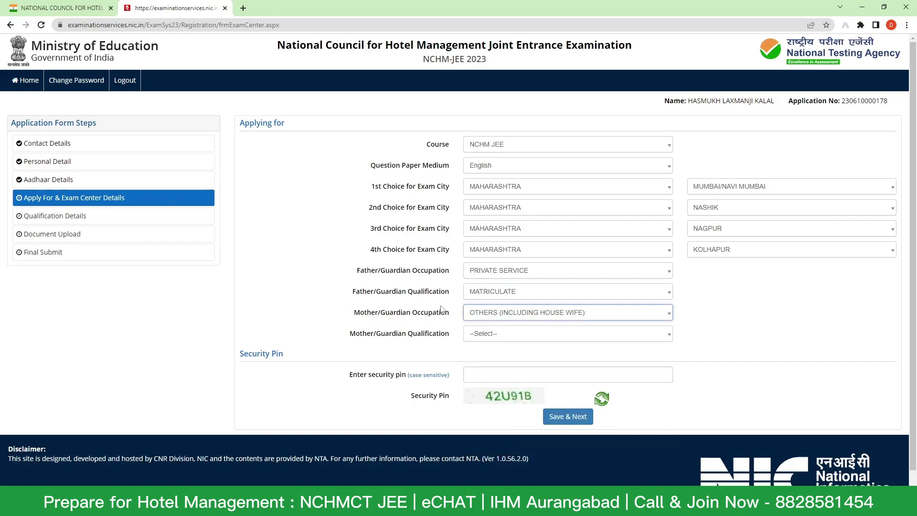
left_click(510, 314)
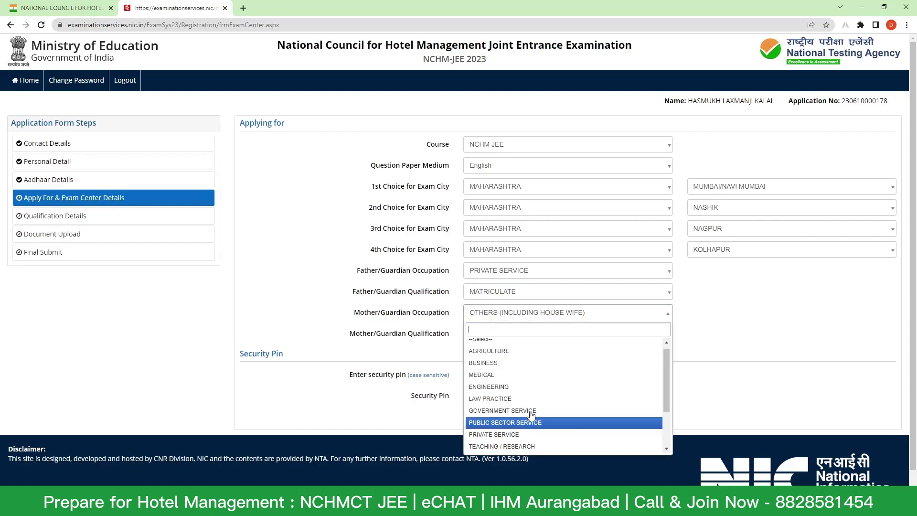
left_click(723, 307)
left_click(503, 334)
left_click(499, 378)
- Enter the security pin, then save the exam centre step and confirm
type("42")
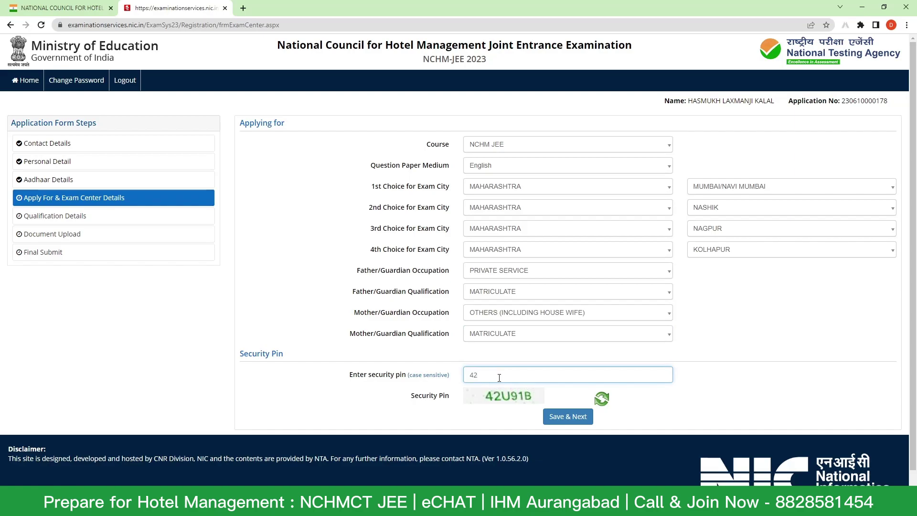
type("U91B")
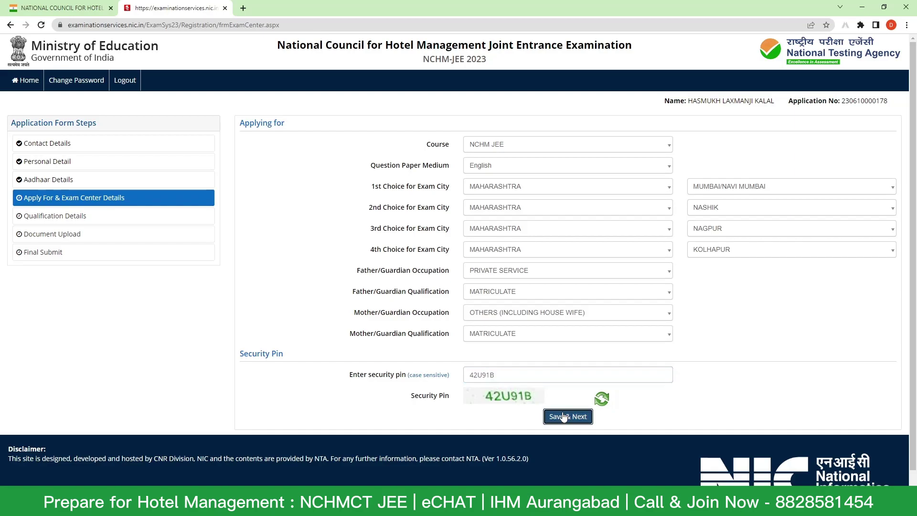
left_click(568, 417)
left_click(443, 285)
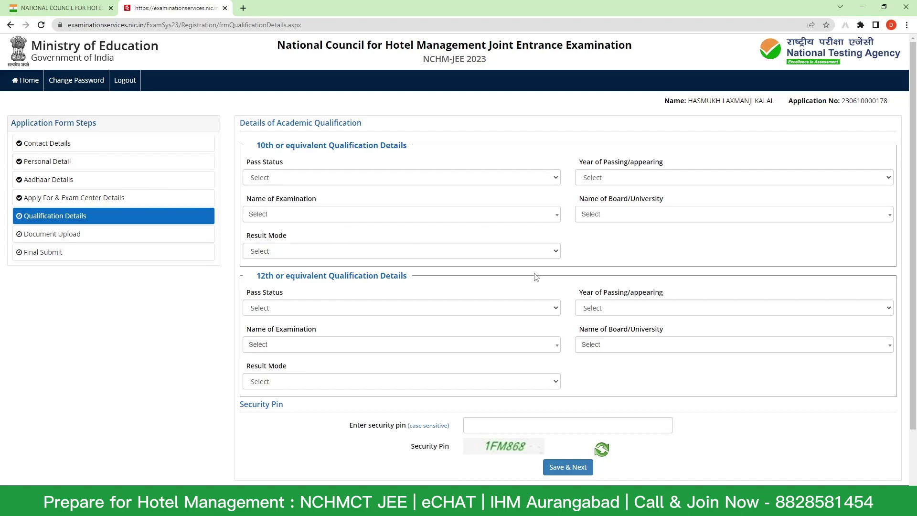
- Record the 10th as Passed in 2011, Maharashtra State Board, result mode Percentage
left_click(421, 180)
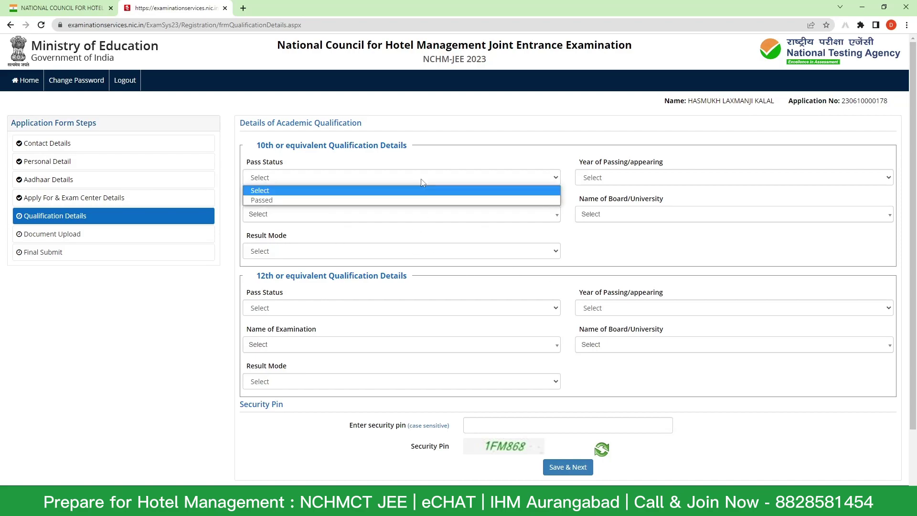
left_click(421, 200)
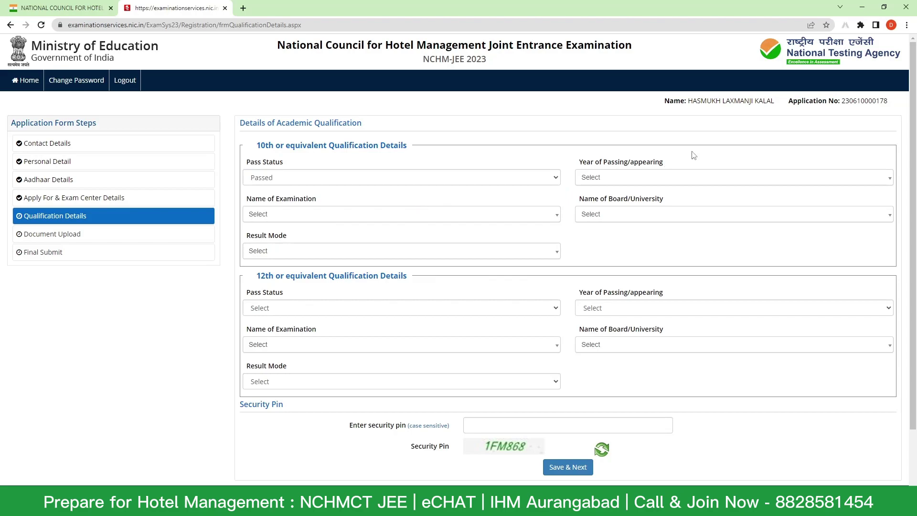
left_click(632, 181)
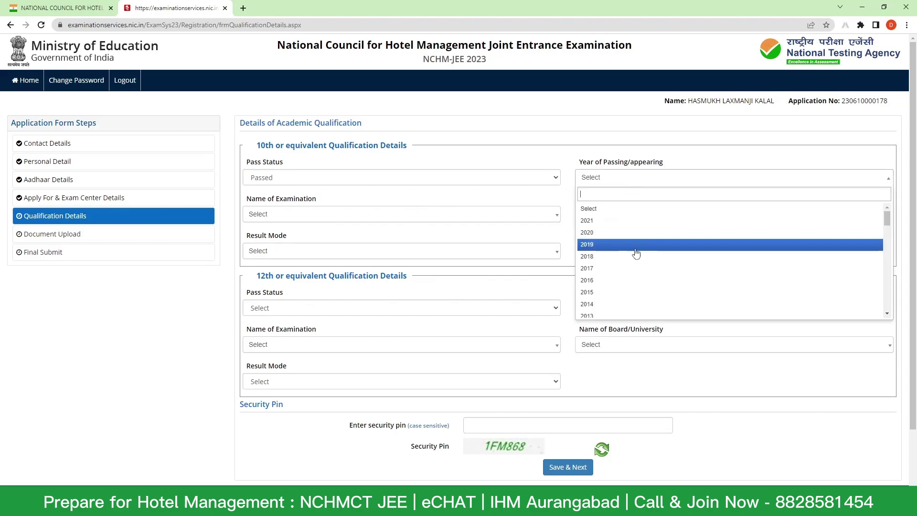
scroll(636, 253, "down", 3)
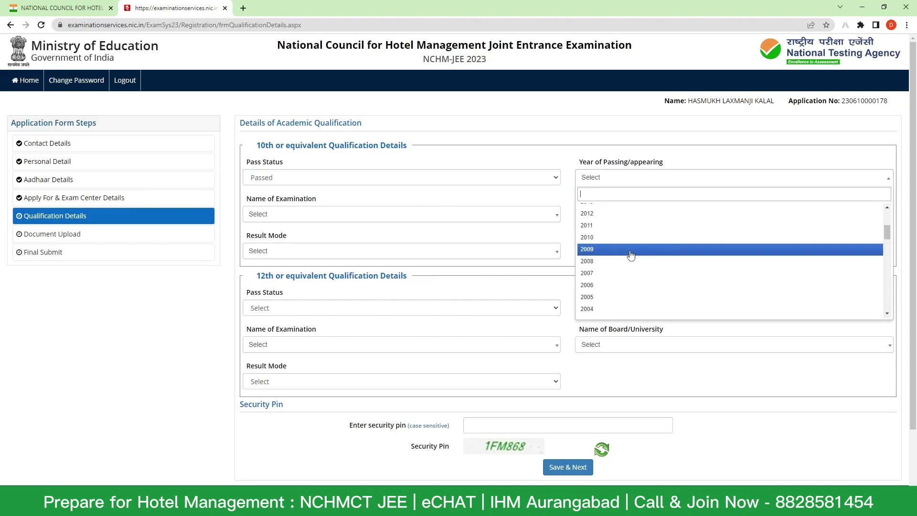
left_click(636, 253)
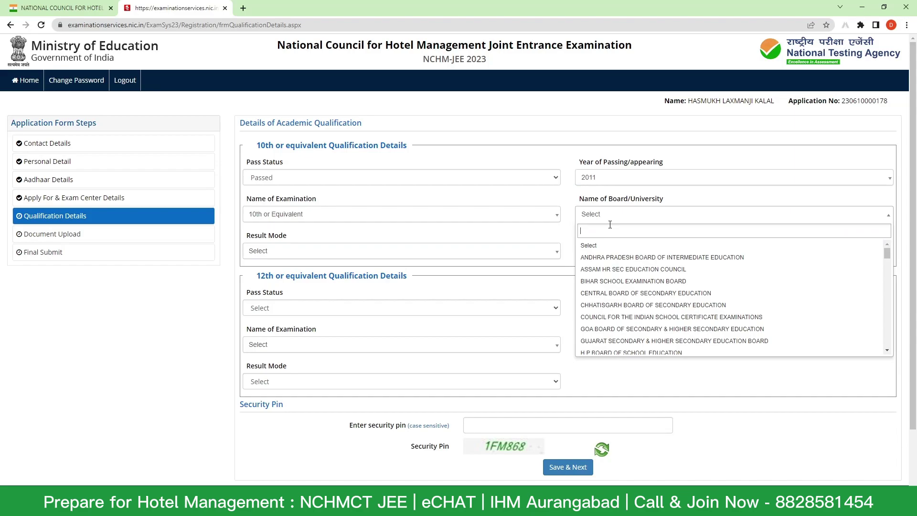
type("M=")
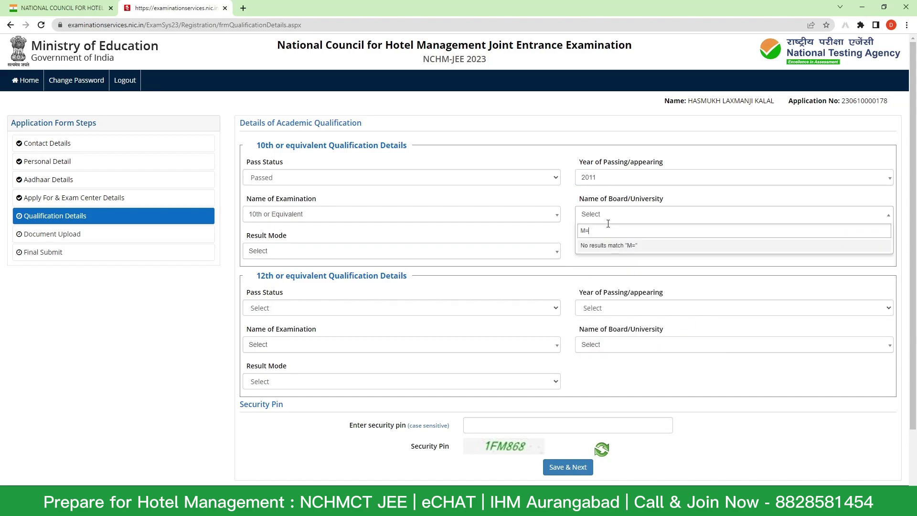
key("BackSpace")
type("AH=")
key("BackSpace")
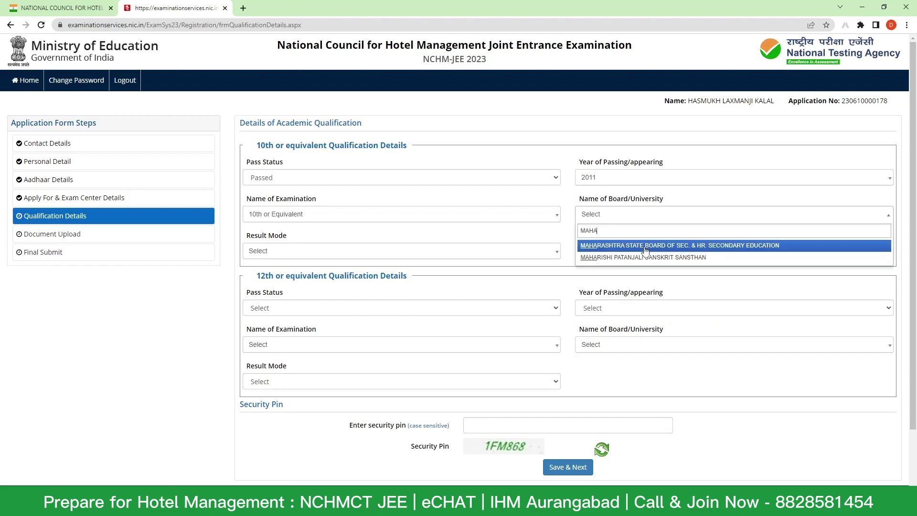
left_click(644, 245)
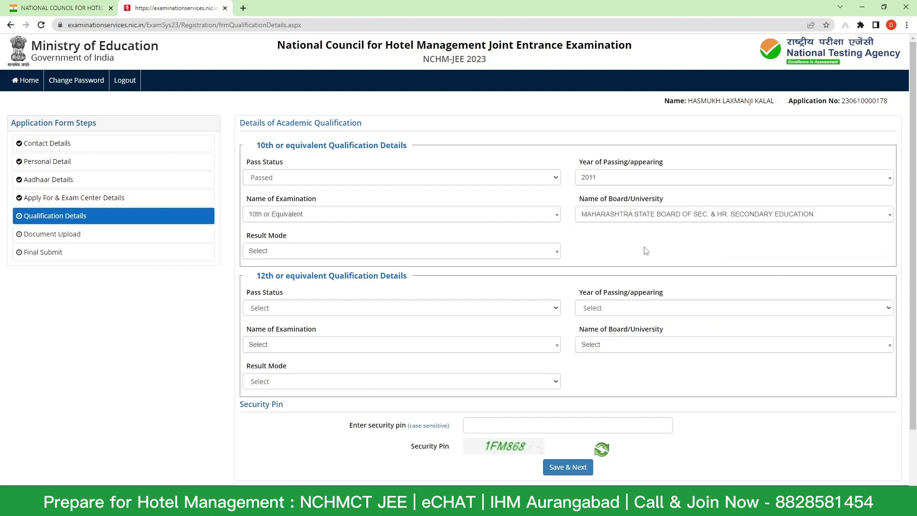
left_click(329, 254)
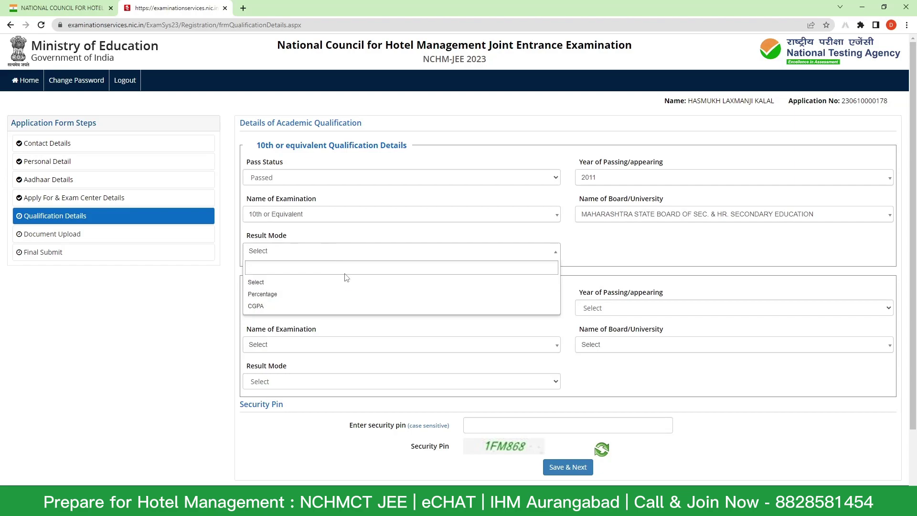
left_click(339, 294)
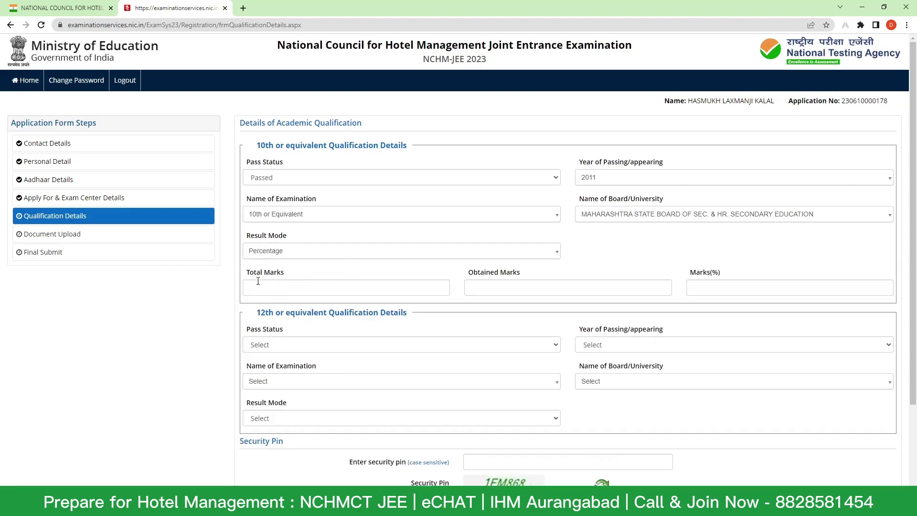
- Enter 10th total marks 500 and obtained marks 400 so Marks(%) shows 80.00
left_click(308, 288)
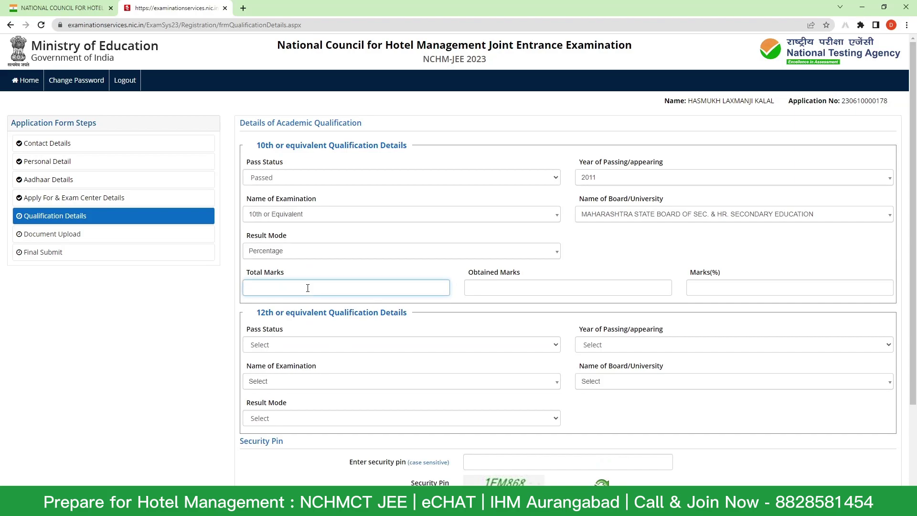
left_click(558, 285)
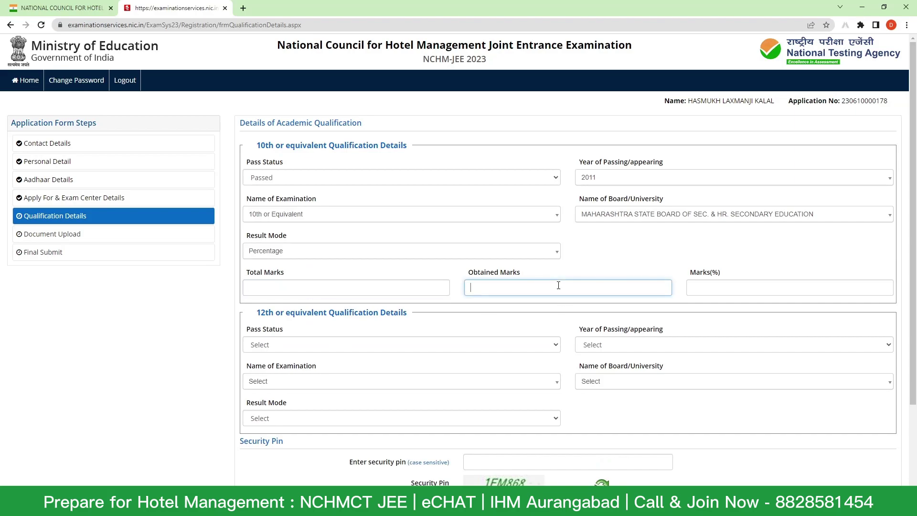
left_click(368, 297)
left_click(468, 287)
left_click(359, 286)
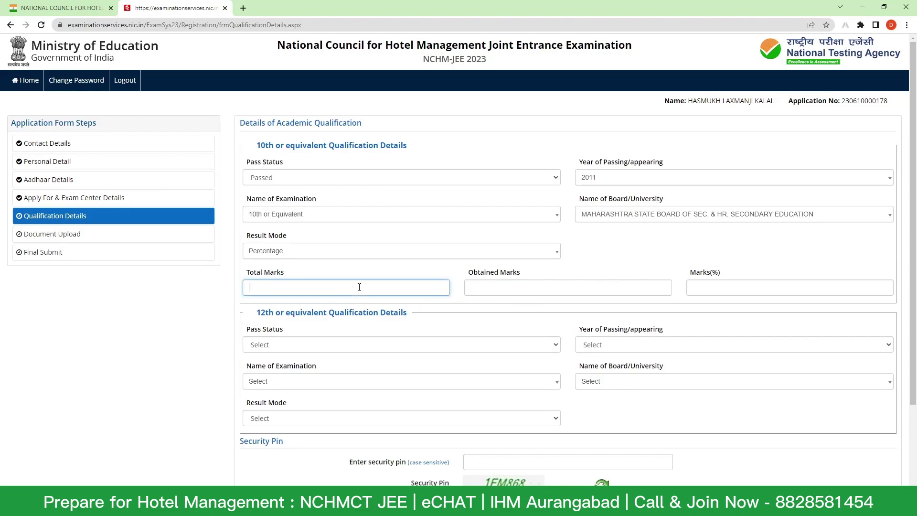
type("500")
left_click(488, 286)
type("400")
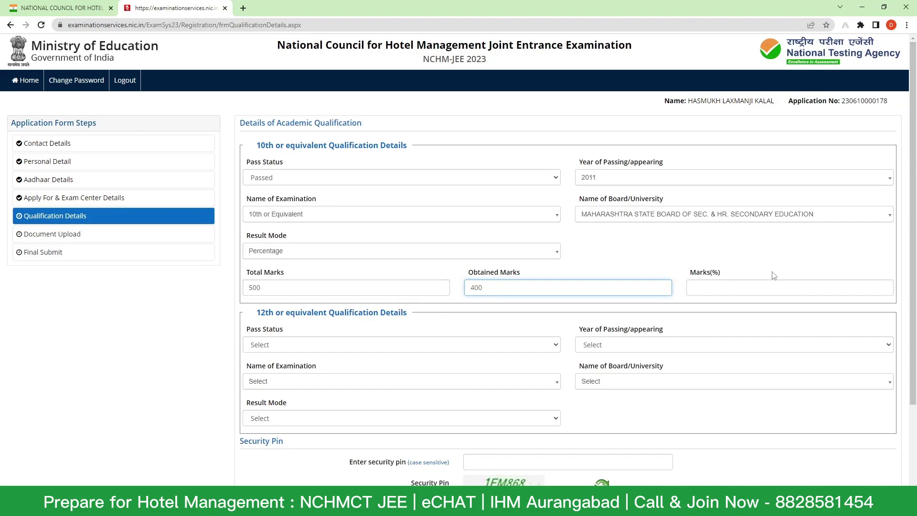
key("Tab")
left_click(759, 267)
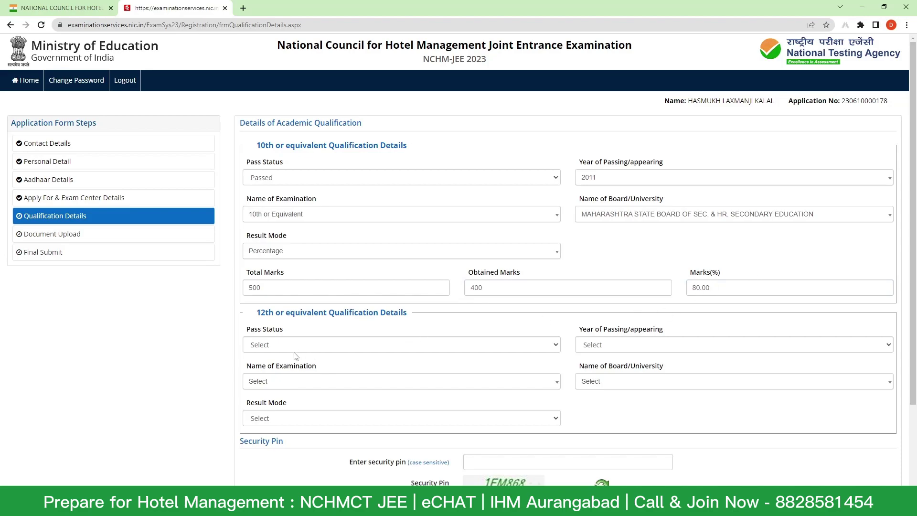
scroll(325, 329, "down", 1)
- Record the 12th as Passed in 2013 under the Maharashtra state board
left_click(330, 299)
left_click(330, 317)
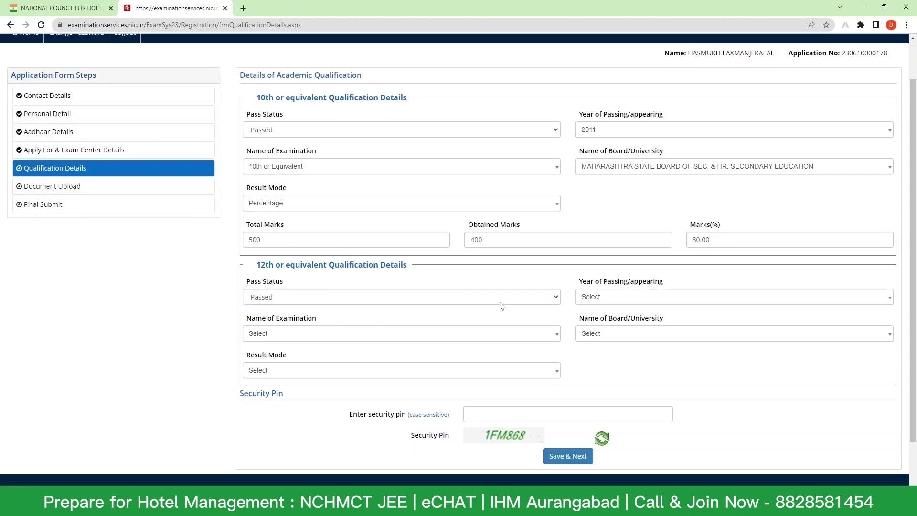
left_click(447, 298)
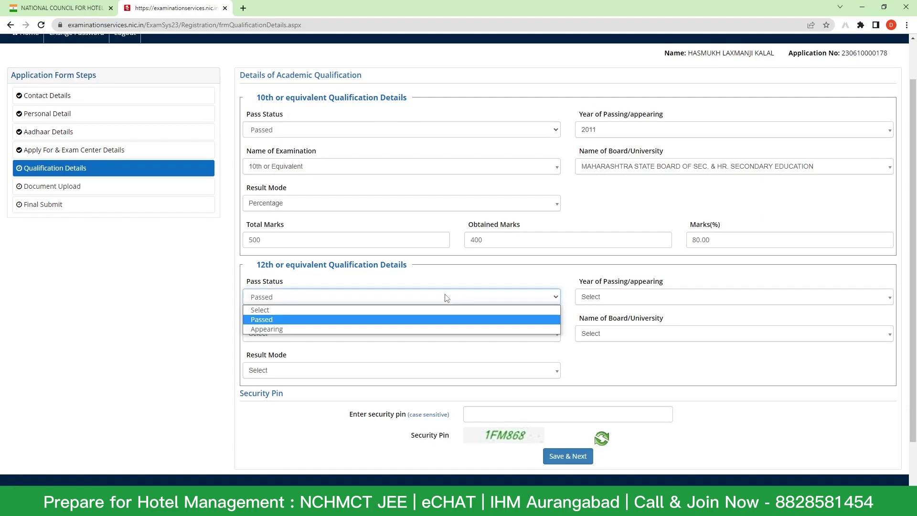
left_click(448, 329)
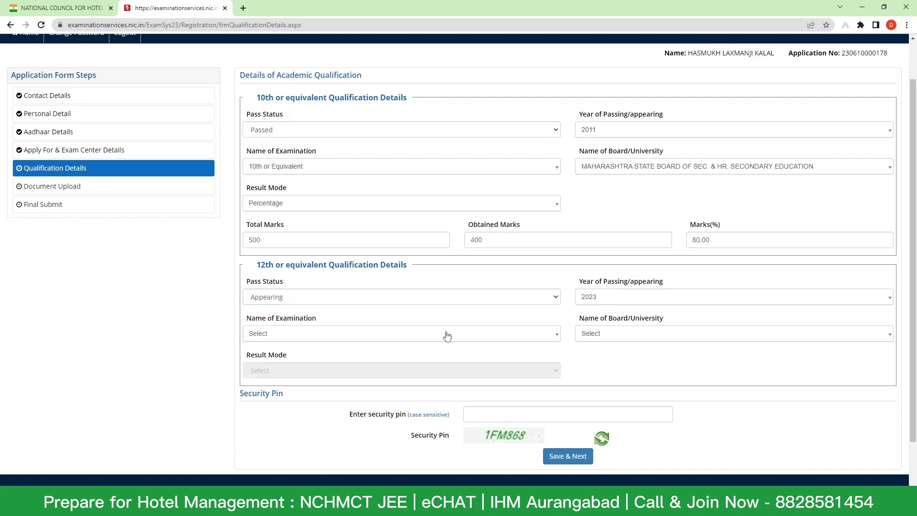
scroll(652, 306, "up", 1)
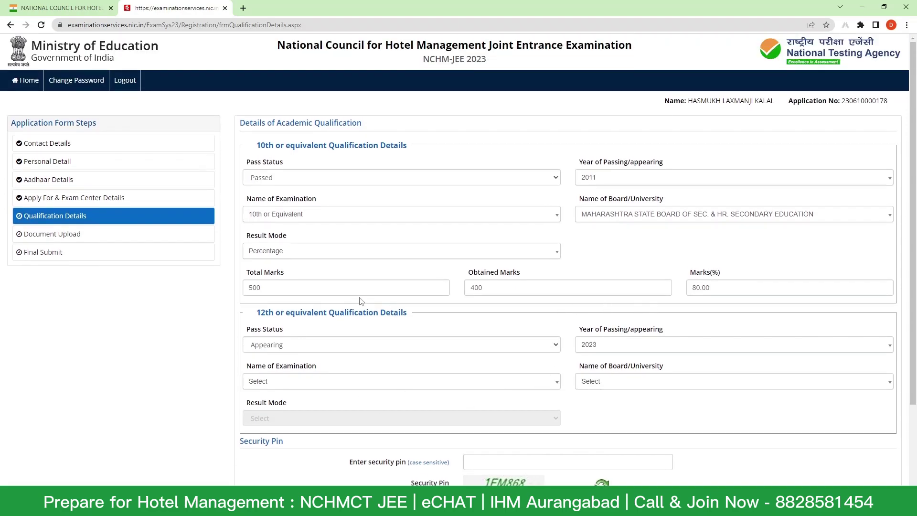
left_click(354, 349)
left_click(346, 368)
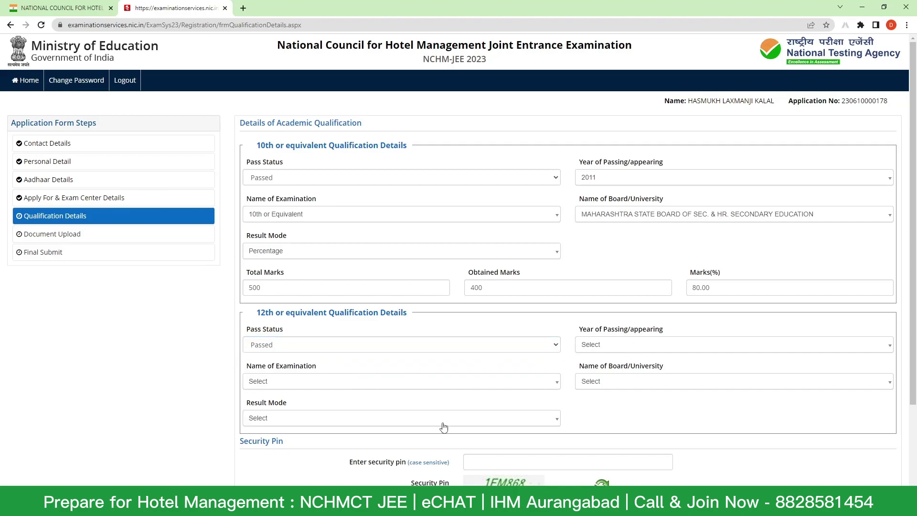
left_click(626, 349)
scroll(618, 401, "down", 2)
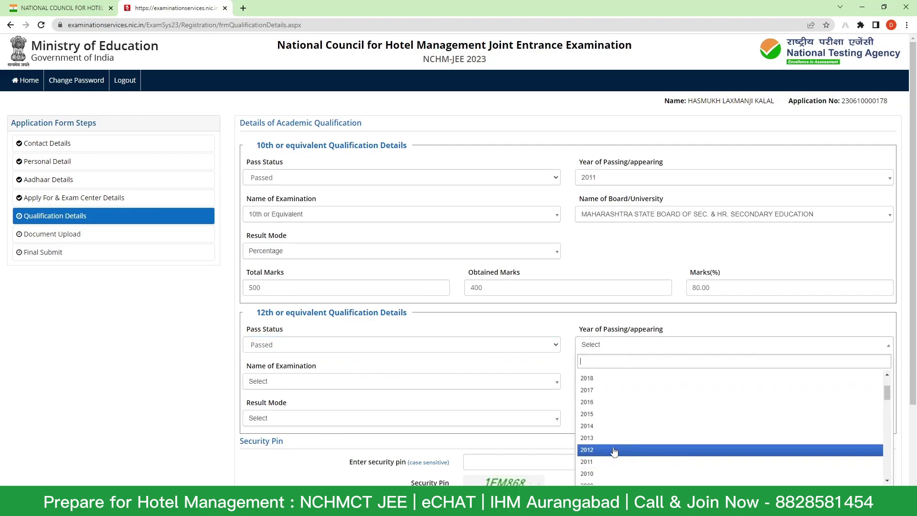
left_click(614, 439)
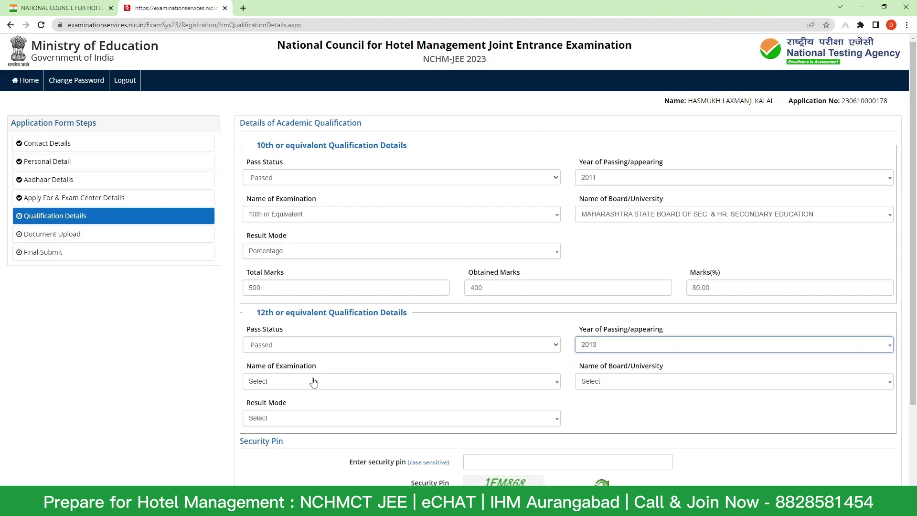
left_click(730, 381)
type("MAHA")
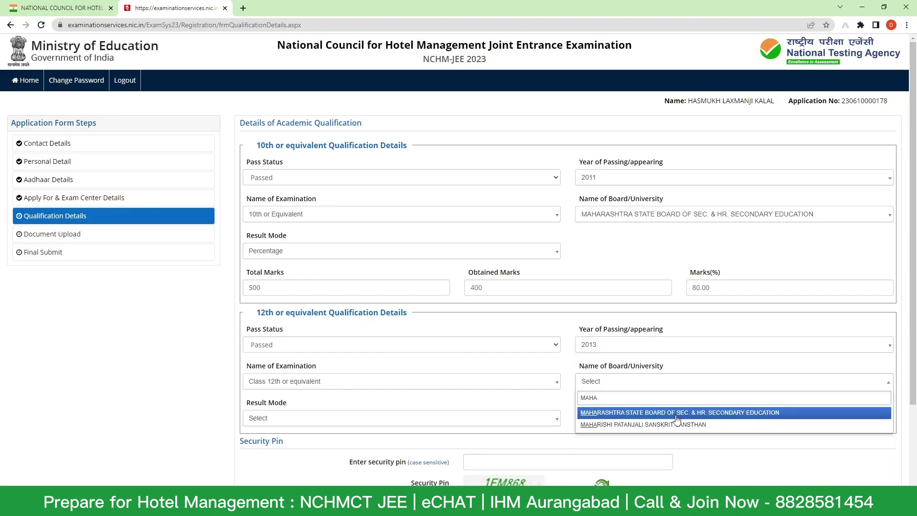
left_click(678, 413)
- Set 12th result mode to Percentage with 600 total and 400 obtained marks
left_click(425, 426)
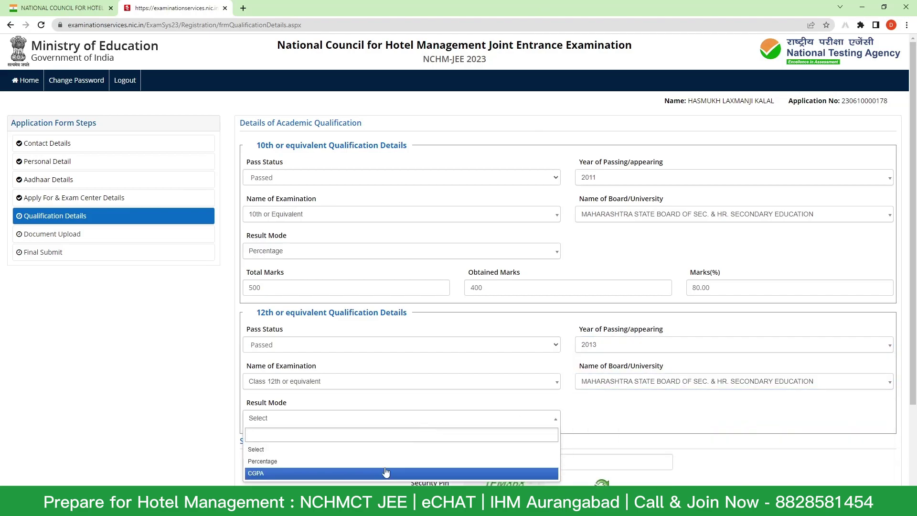
left_click(384, 461)
scroll(384, 430, "down", 3)
left_click(316, 312)
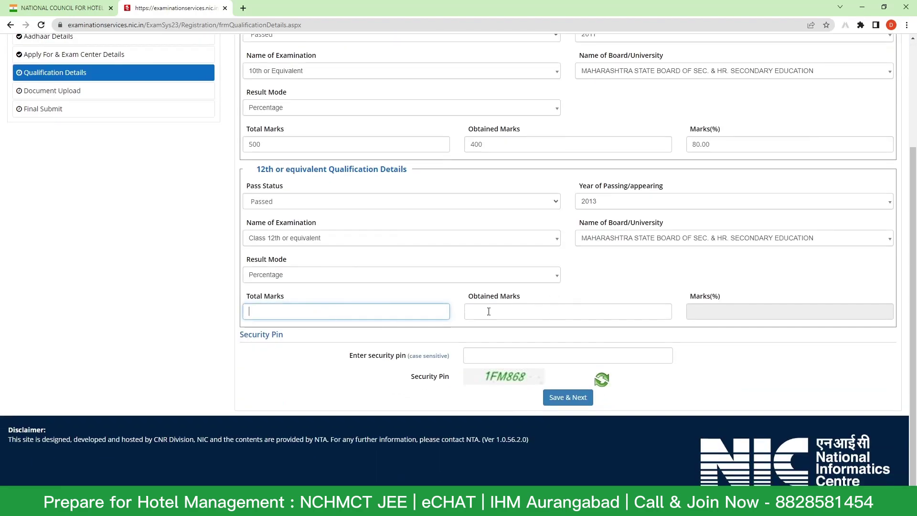
type("600")
left_click(528, 313)
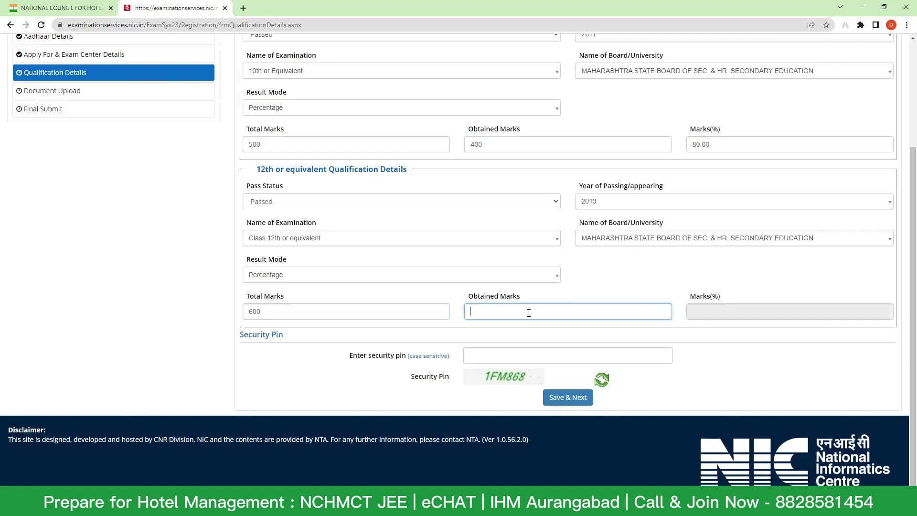
type("400")
left_click(714, 278)
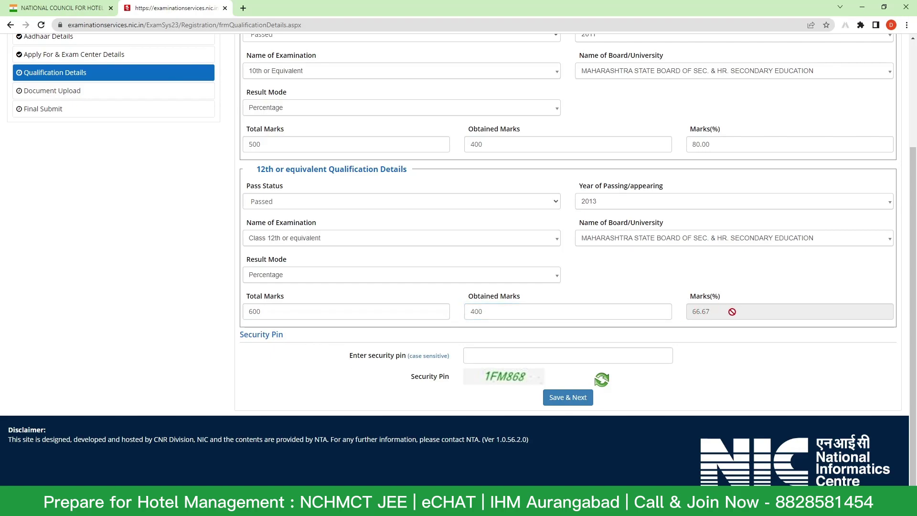
- Enter the security pin and save the qualification details
left_click(518, 354)
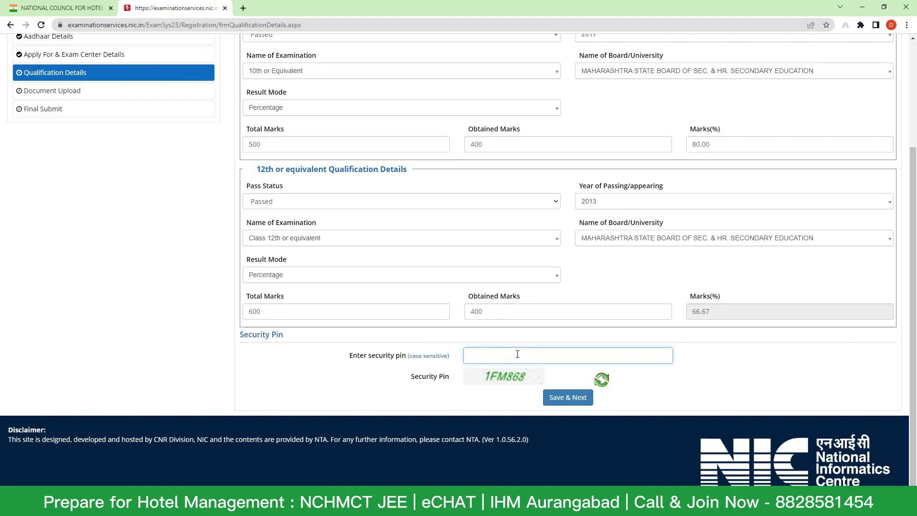
type("1FM868")
left_click(573, 399)
- Confirm saving qualification details and bring up the Photograph file picker
left_click(442, 282)
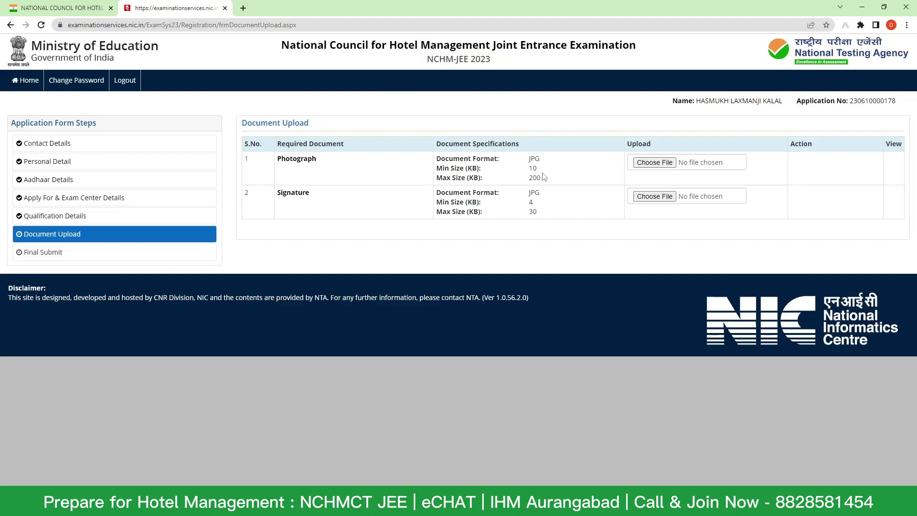
left_click(664, 164)
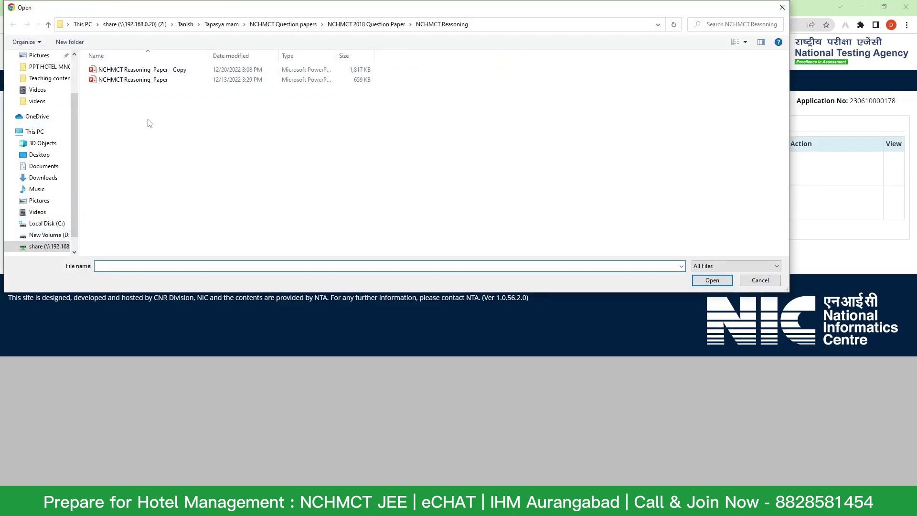
- Dismiss the file picker without choosing a file
key("Escape")
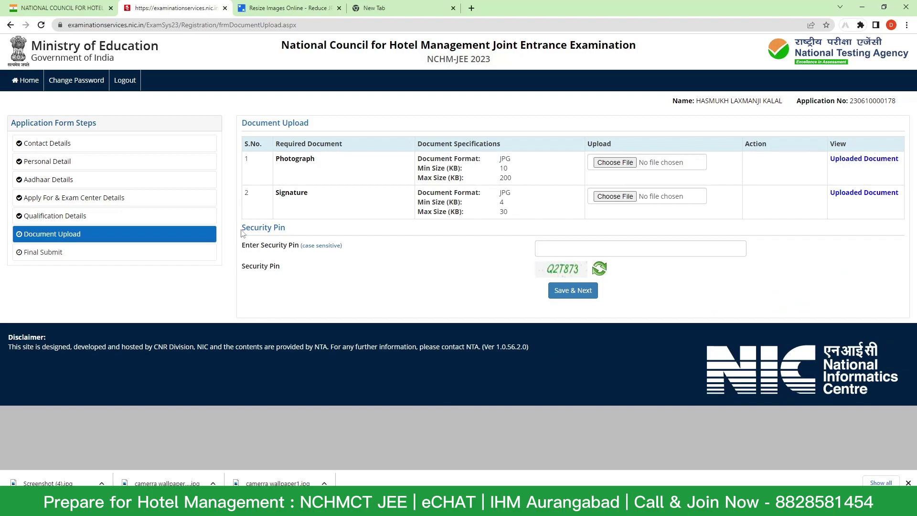
- Enter the security pin to save the documents, then scroll through the Final Submit preview
left_click(578, 249)
type("q2t873")
key("Return")
scroll(591, 258, "down", 6)
scroll(593, 260, "down", 13)
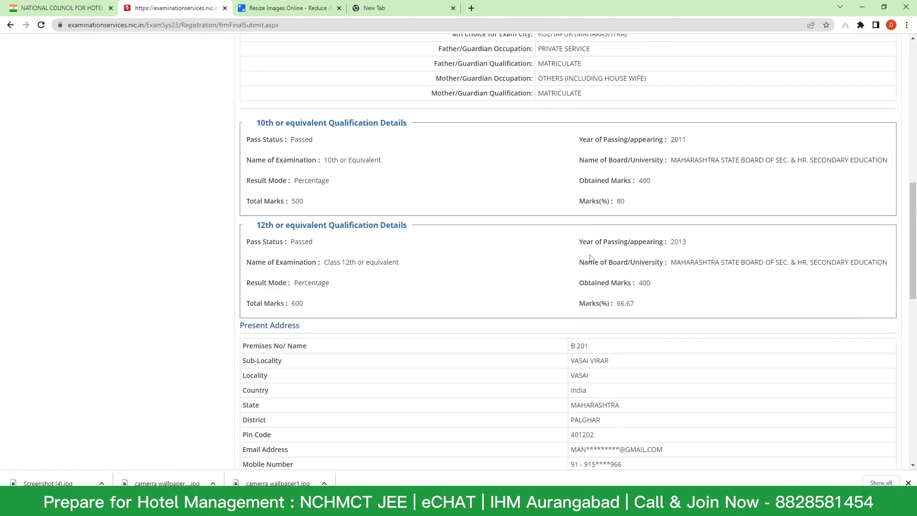
scroll(606, 293, "down", 5)
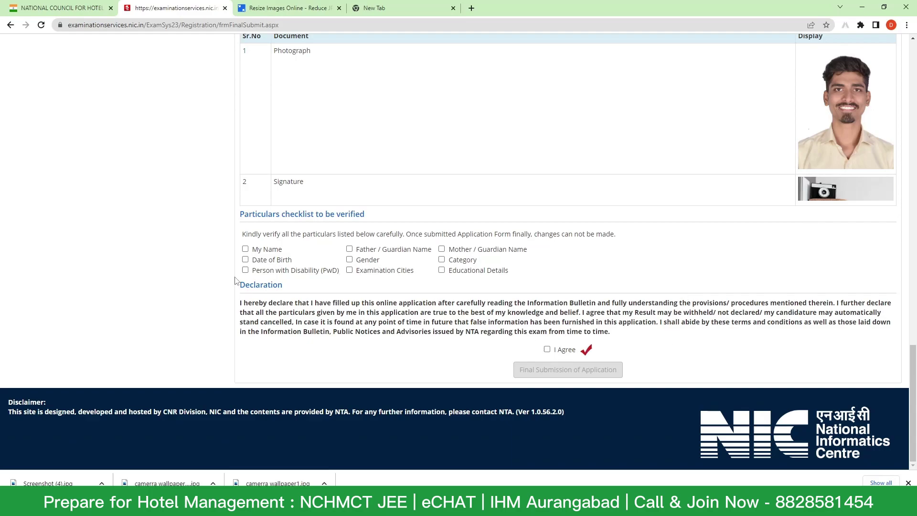
- Tick all nine checklist items, from name and parents' names through examination cities and educational details
left_click(245, 249)
left_click(349, 249)
left_click(441, 249)
left_click(245, 270)
left_click(245, 259)
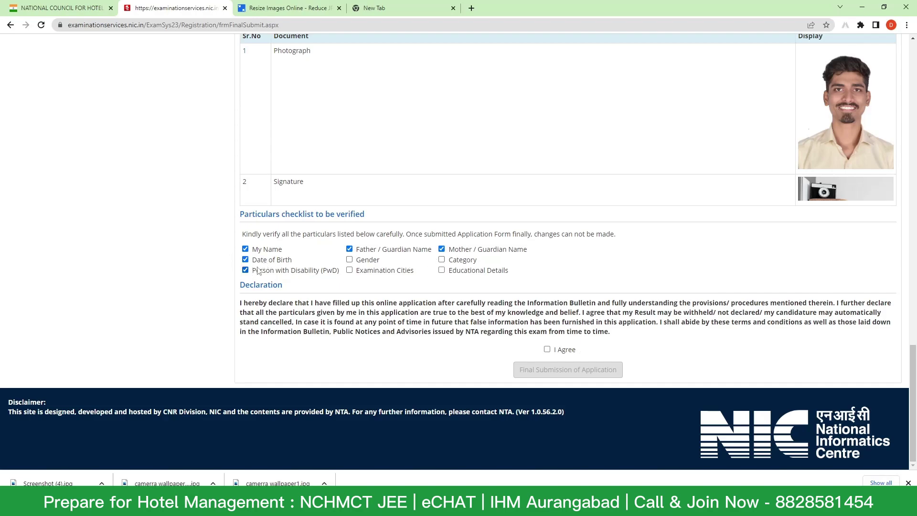
left_click(350, 259)
left_click(349, 270)
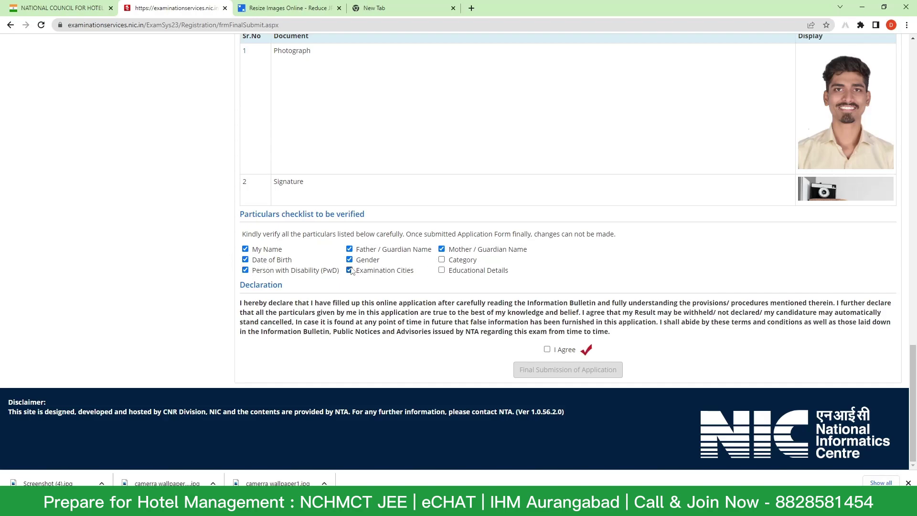
left_click(441, 259)
left_click(441, 270)
- Agree to the declaration and confirm final submission of the application, leaving the fee pending
left_click(547, 349)
left_click(554, 370)
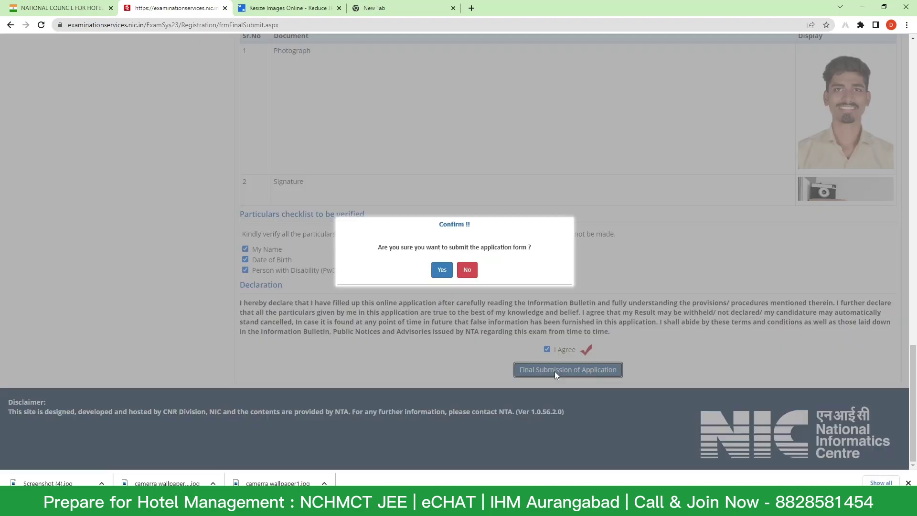
left_click(442, 270)
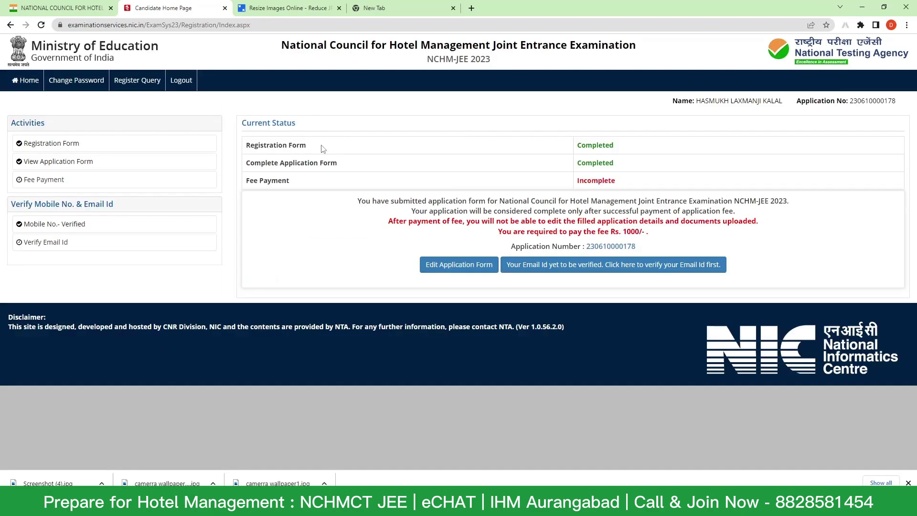